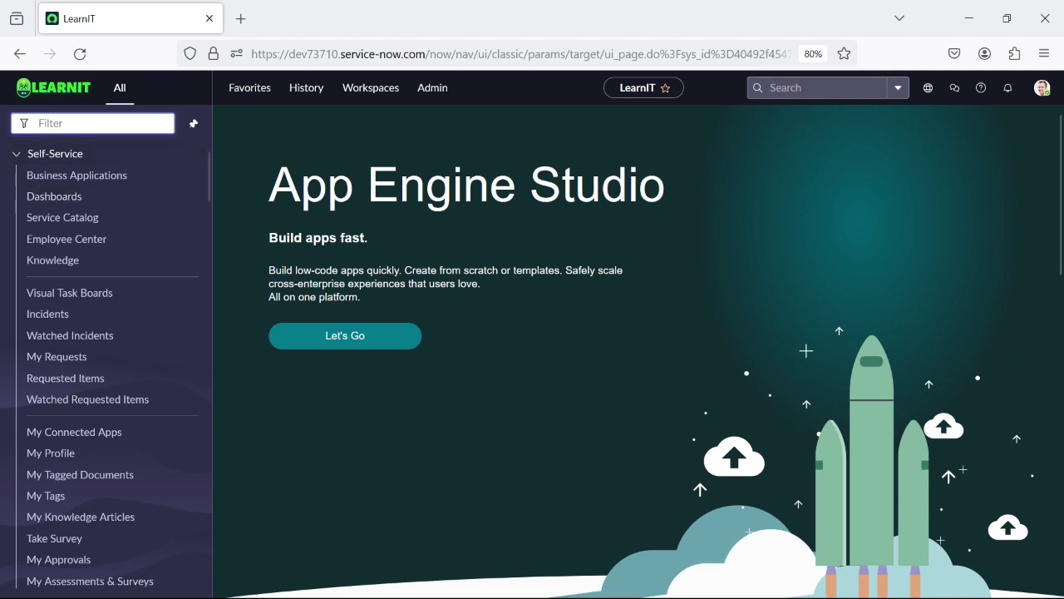
Filter the navigator for "dashboards", open the Dashboards overview and browse the existing dashboards.
{"action": "type", "text": "dash"}
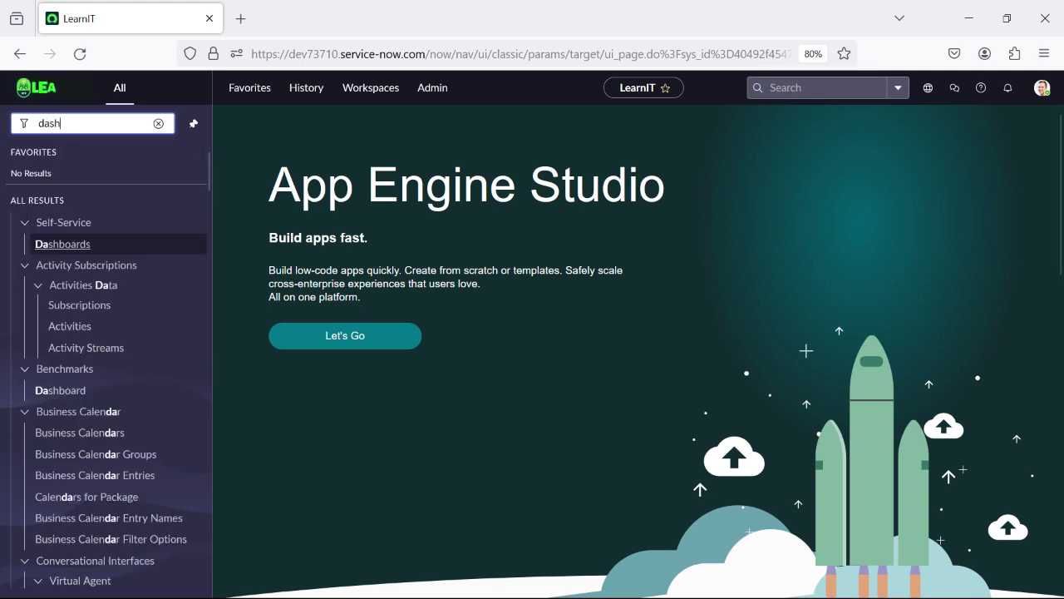
{"action": "type", "text": "boards"}
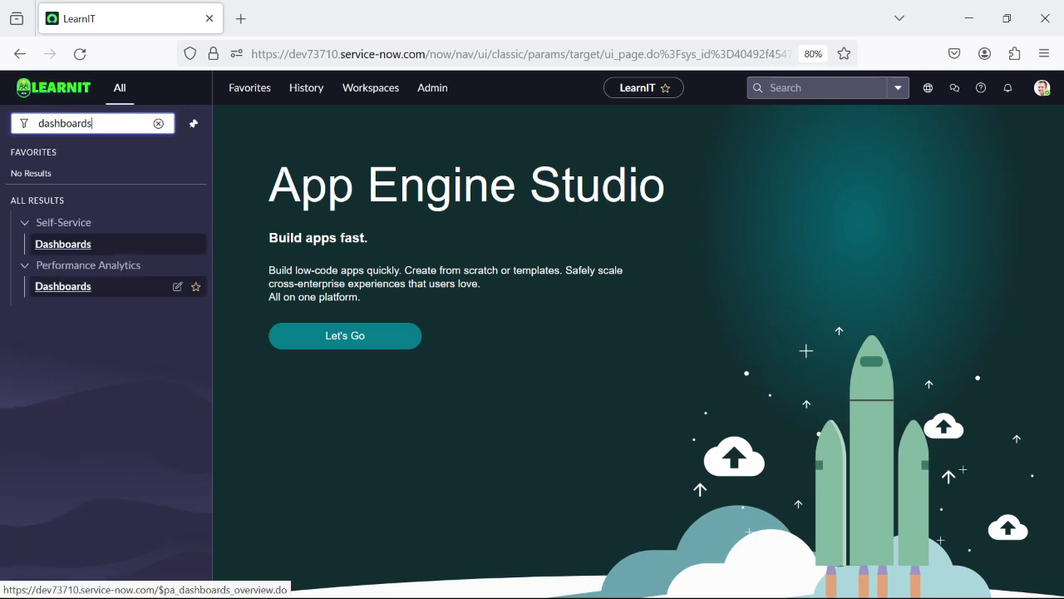
{"action": "left_click", "coordinate": [63, 286]}
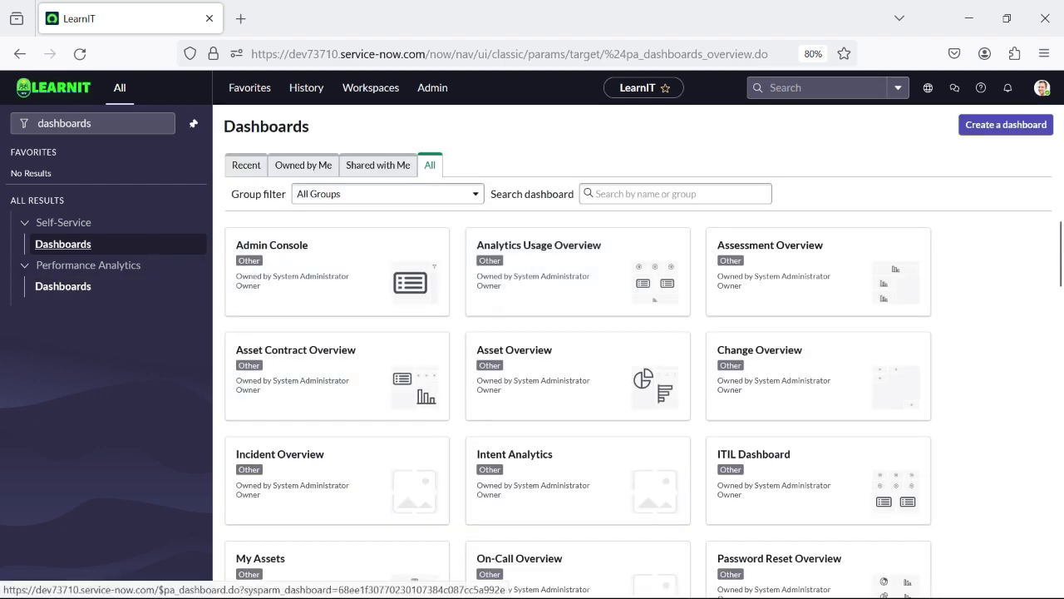
{"action": "scroll", "coordinate": [337, 366], "scroll_direction": "down", "scroll_amount": 6}
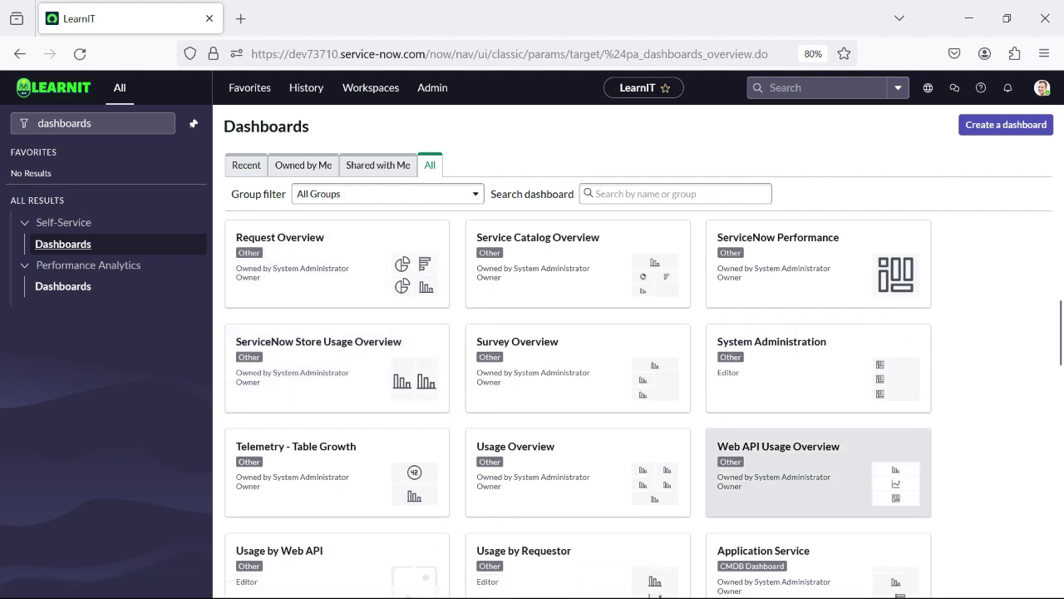
{"action": "scroll", "coordinate": [818, 472], "scroll_direction": "down", "scroll_amount": 6}
{"action": "scroll", "coordinate": [578, 449], "scroll_direction": "up", "scroll_amount": 6}
{"action": "scroll", "coordinate": [578, 449], "scroll_direction": "down", "scroll_amount": 1}
{"action": "scroll", "coordinate": [337, 426], "scroll_direction": "up", "scroll_amount": 2}
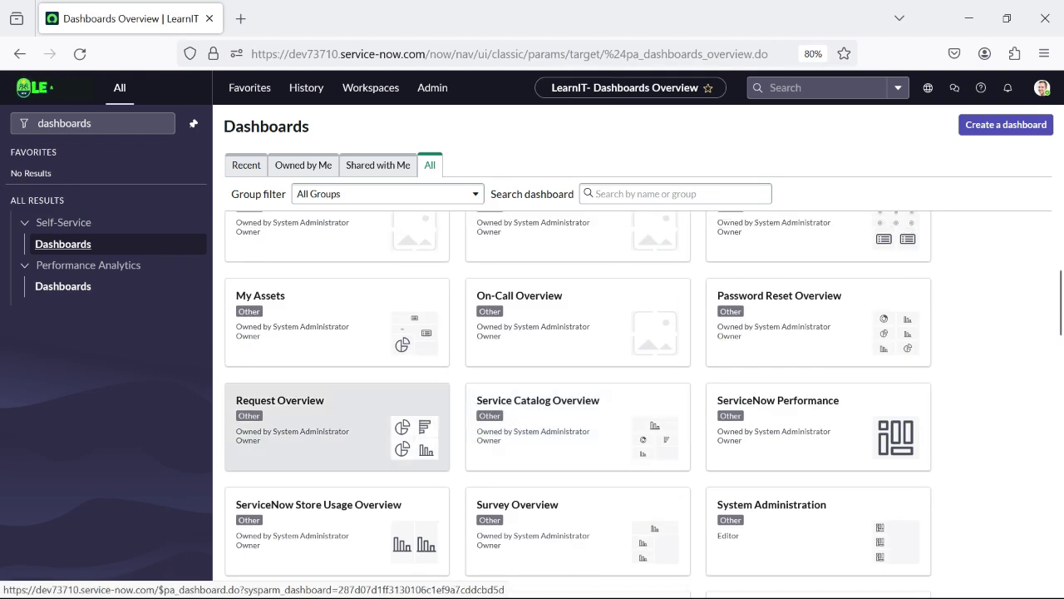
{"action": "scroll", "coordinate": [336, 427], "scroll_direction": "up", "scroll_amount": 3}
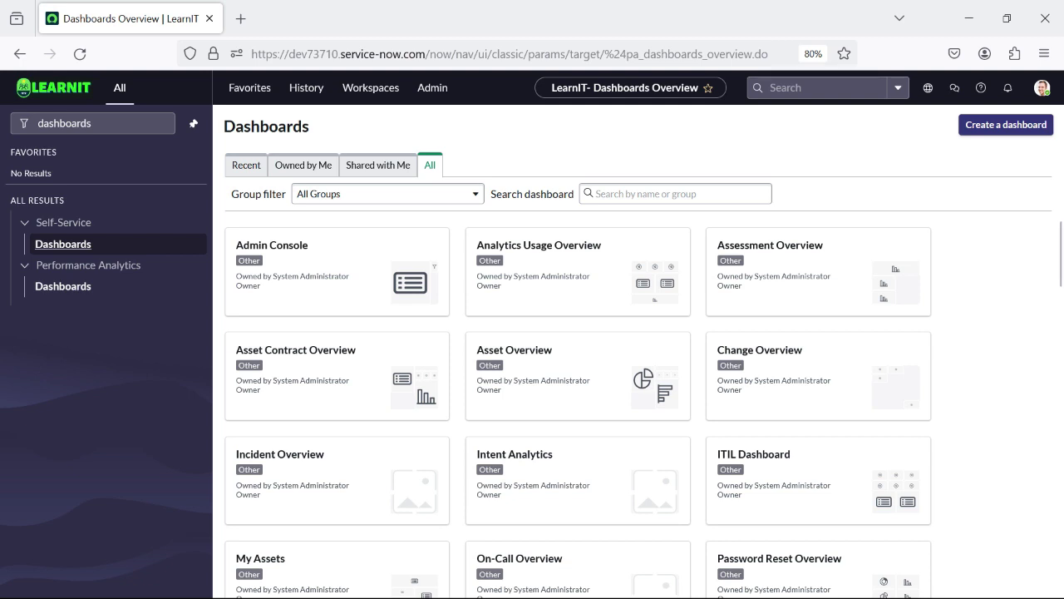
Create a new dashboard named "My LearnIT Dashboard" and save the record while keeping it open.
{"action": "left_click", "coordinate": [1006, 123]}
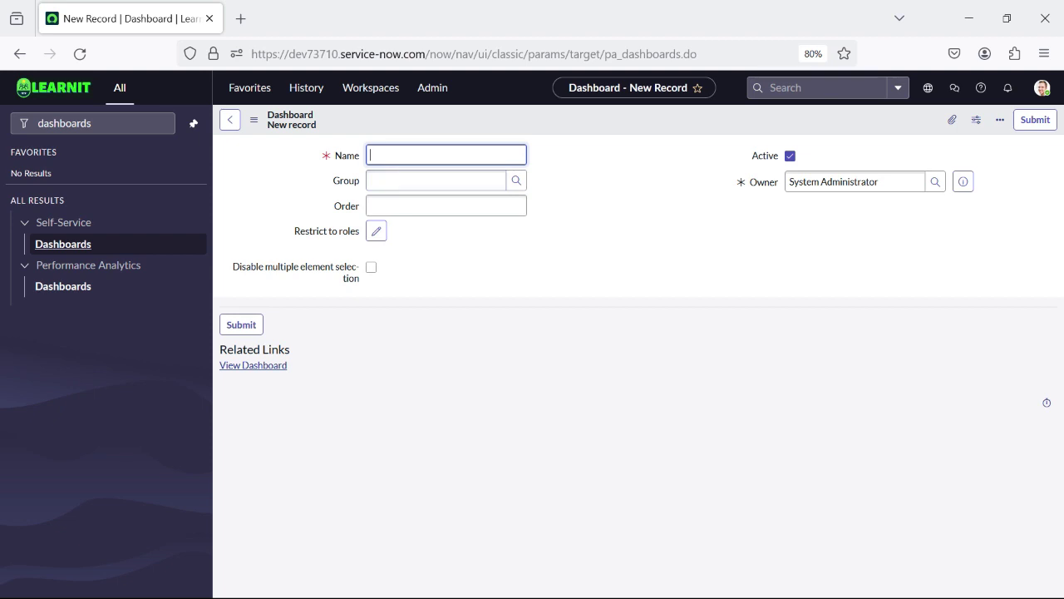
{"action": "type", "text": "My LearnIT DAsh"}
{"action": "key", "text": "BackSpace"}
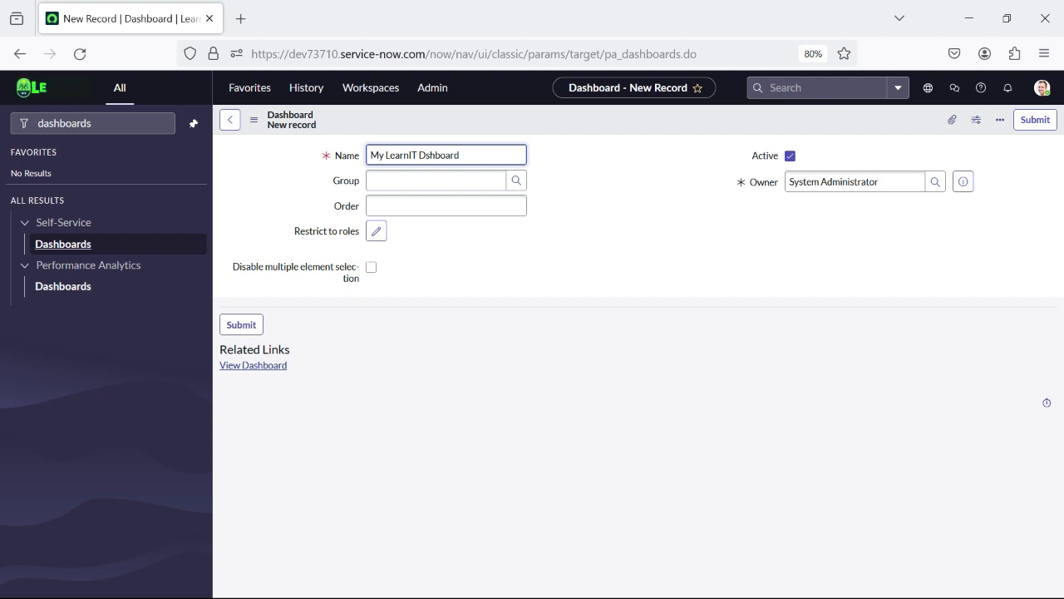
{"action": "type", "text": "a"}
{"action": "key", "text": "Tab"}
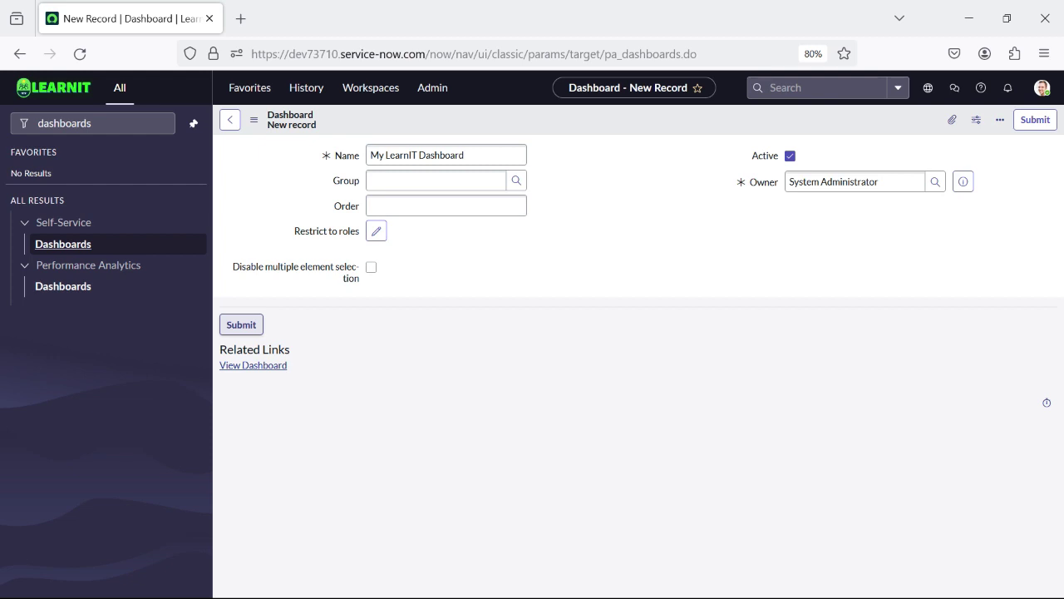
{"action": "right_click", "coordinate": [577, 118]}
{"action": "left_click", "coordinate": [602, 128]}
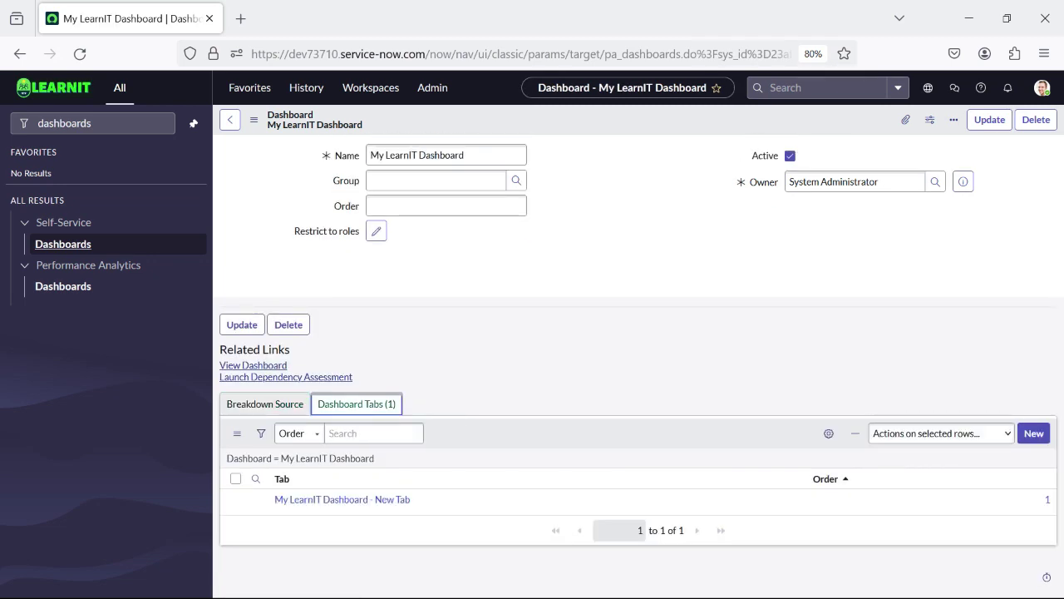
Check the dashboard record's breakdown sources, then view the dashboard and look at its available actions.
{"action": "left_click", "coordinate": [264, 403]}
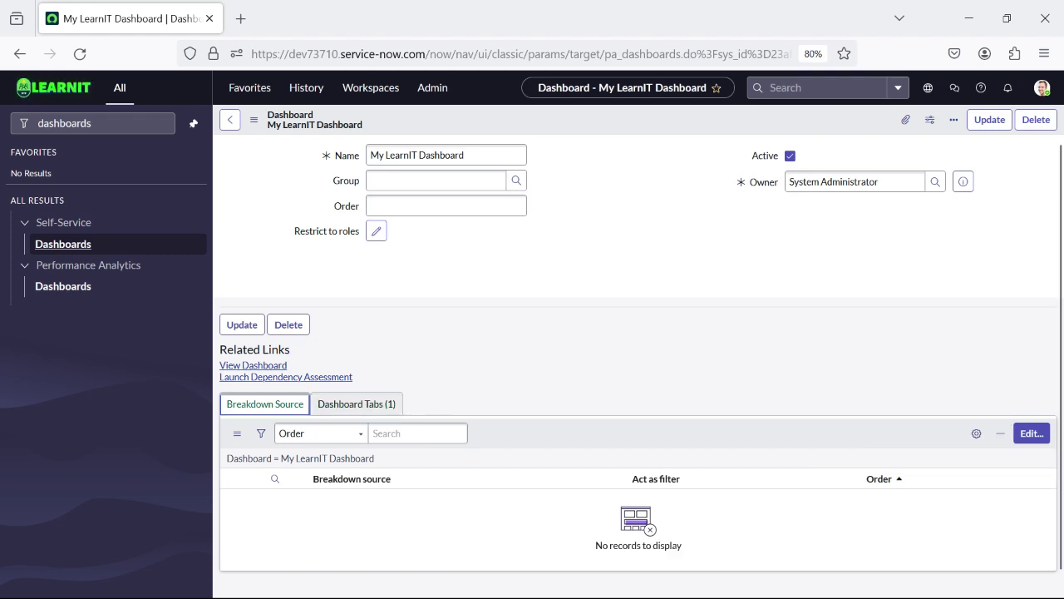
{"action": "left_click", "coordinate": [252, 364]}
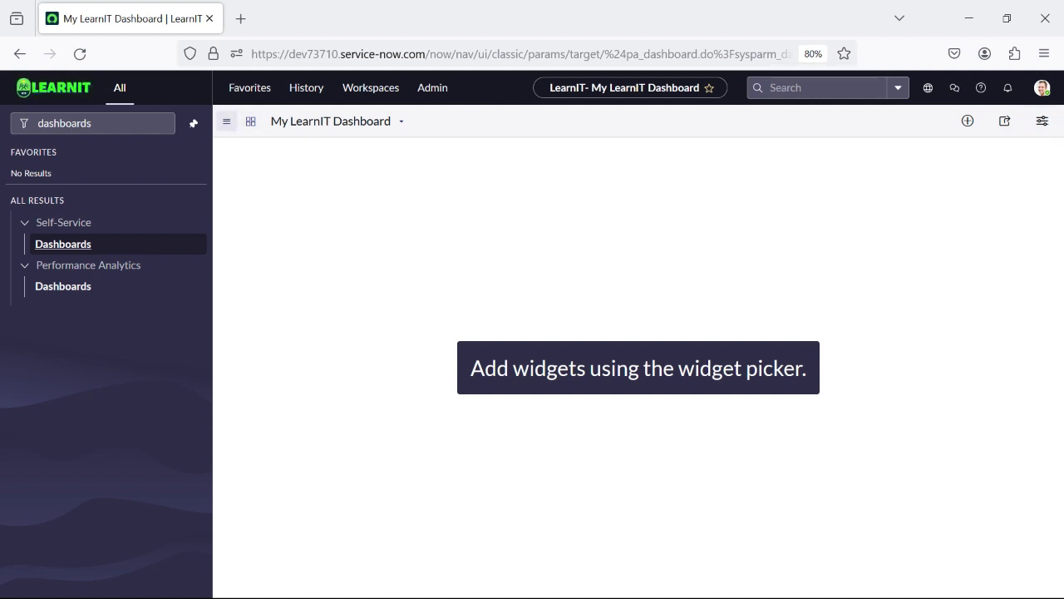
{"action": "left_click", "coordinate": [226, 122]}
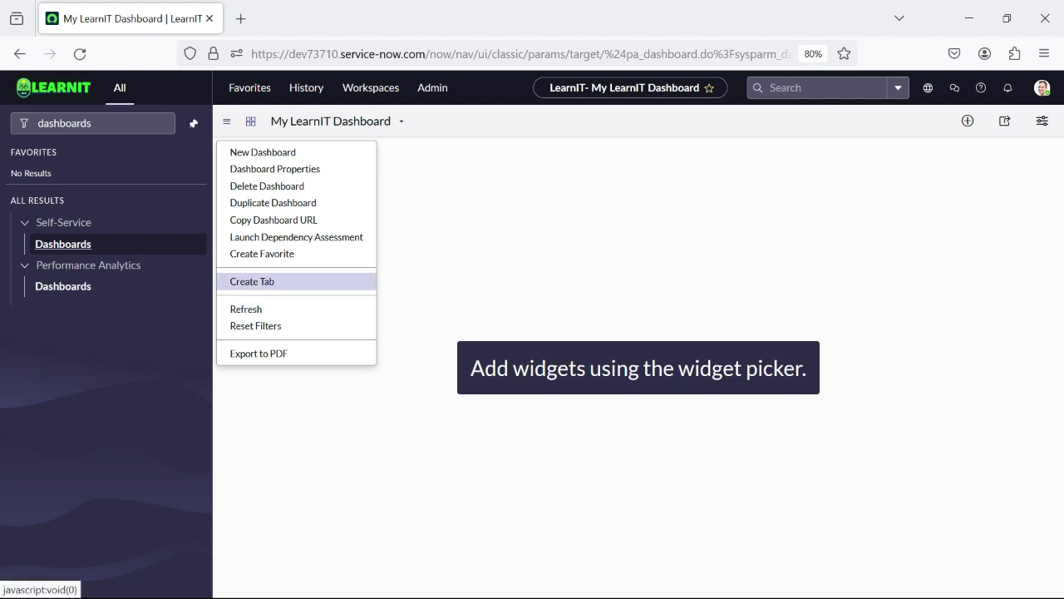
Examine the widgets offered under the Favorites and Reports widget categories.
{"action": "left_click", "coordinate": [967, 120]}
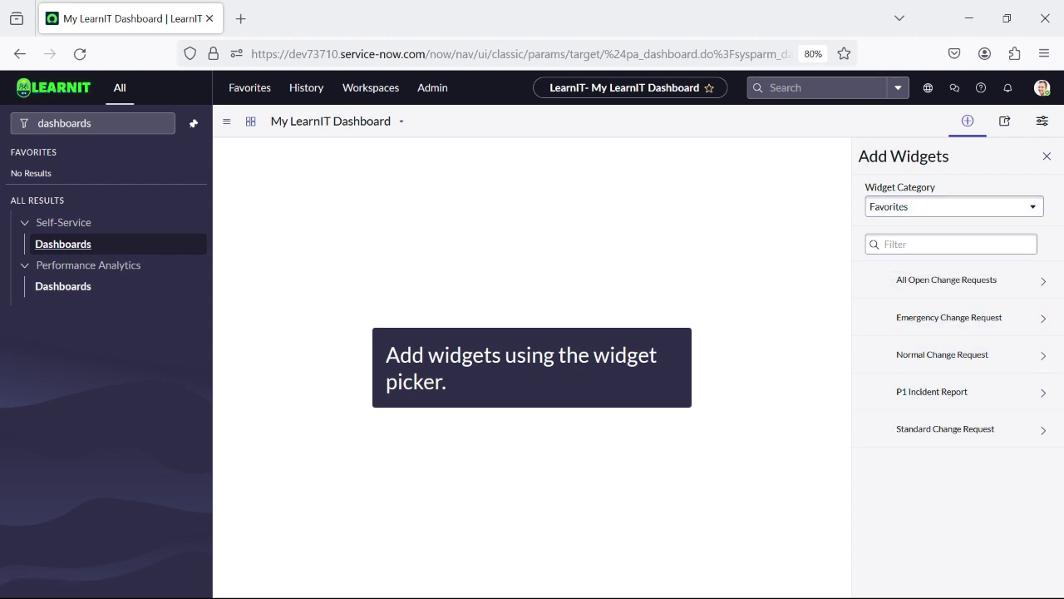
{"action": "left_click", "coordinate": [953, 207]}
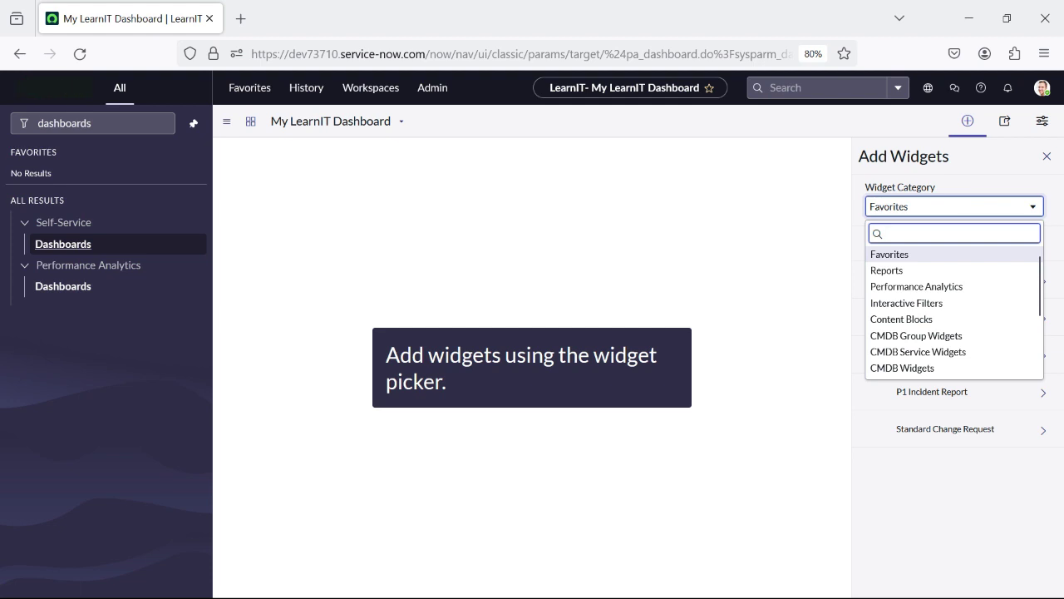
{"action": "left_click", "coordinate": [952, 270]}
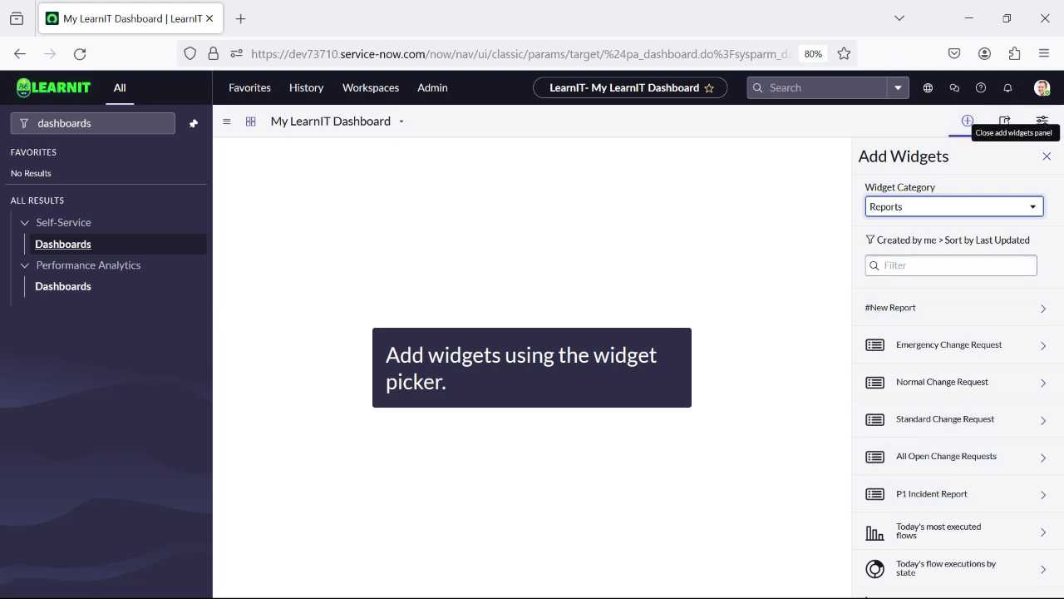
{"action": "left_click", "coordinate": [1046, 155]}
{"action": "left_click", "coordinate": [967, 120]}
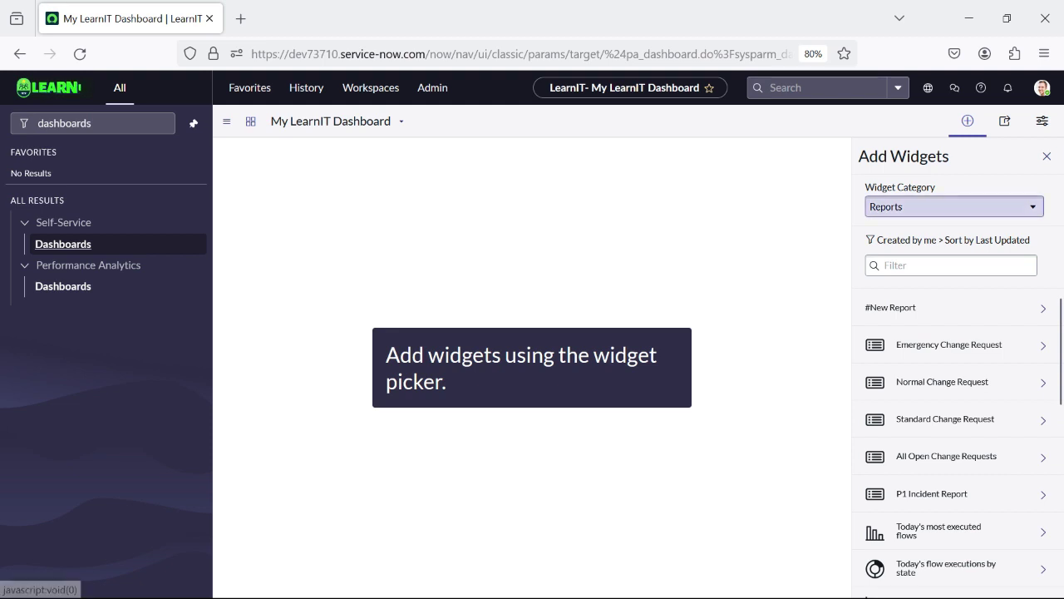
{"action": "left_click", "coordinate": [953, 206]}
{"action": "key", "text": "Return"}
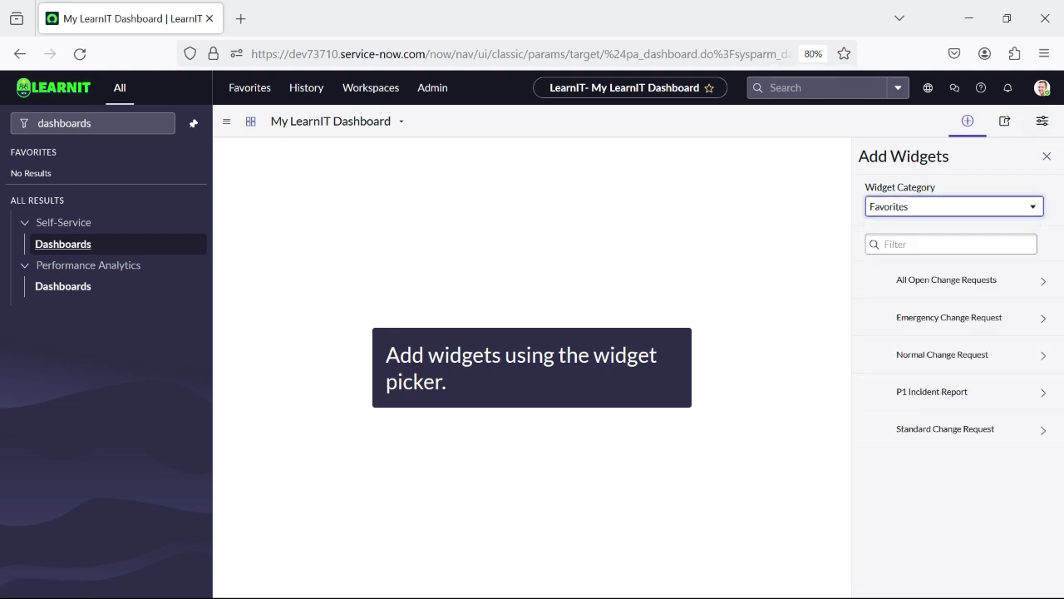
{"action": "key", "text": "shift+Tab"}
{"action": "key", "text": "Return"}
Create two more tabs on the dashboard, and delete the newest one.
{"action": "left_click", "coordinate": [1042, 120]}
{"action": "left_click", "coordinate": [957, 220]}
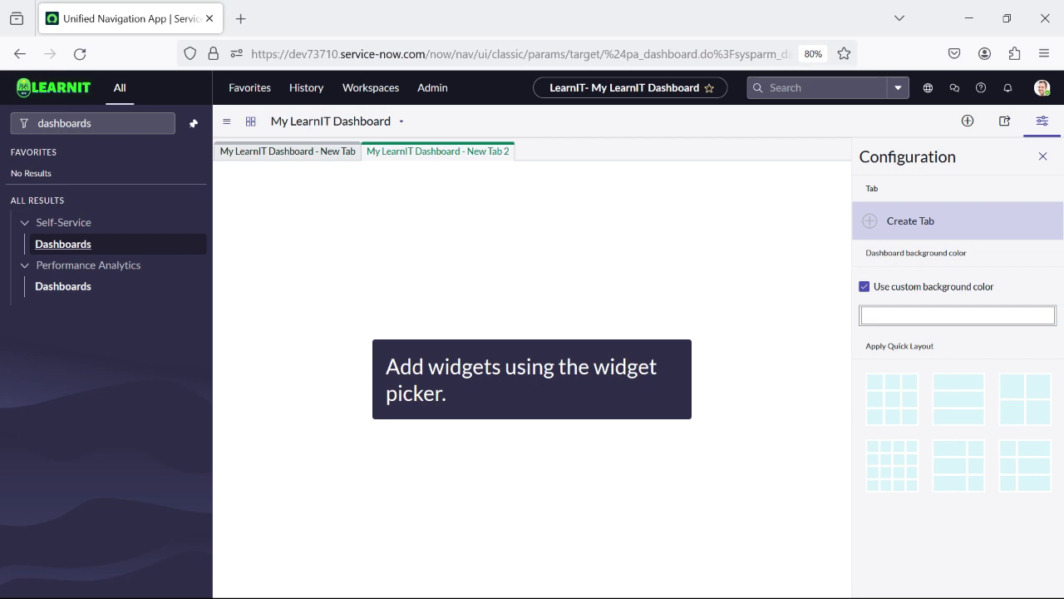
{"action": "key", "text": "Return"}
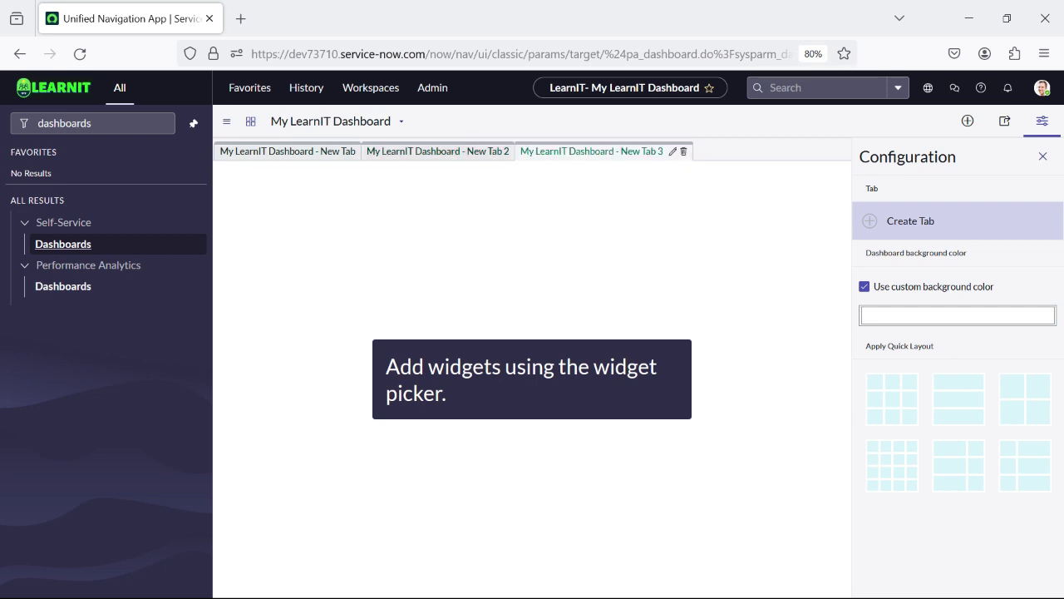
{"action": "left_click", "coordinate": [683, 151]}
{"action": "left_click", "coordinate": [684, 186]}
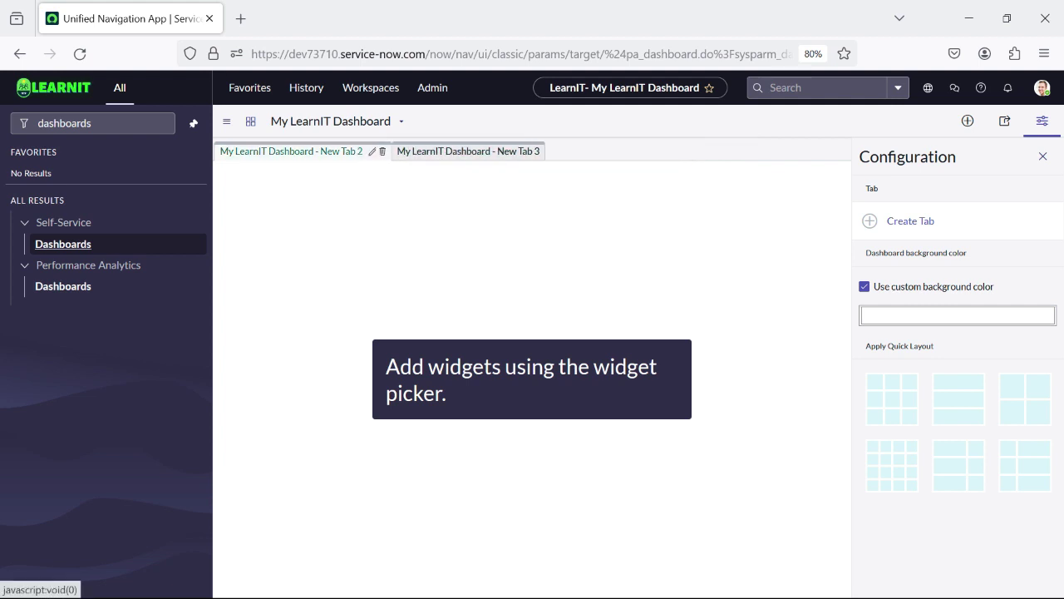
Rename the "My LearnIT Dashboard - New Tab 2" tab to "Incident Details".
{"action": "left_click", "coordinate": [372, 151]}
{"action": "left_click_drag", "start_coordinate": [661, 184], "coordinate": [515, 185]}
{"action": "type", "text": "M"}
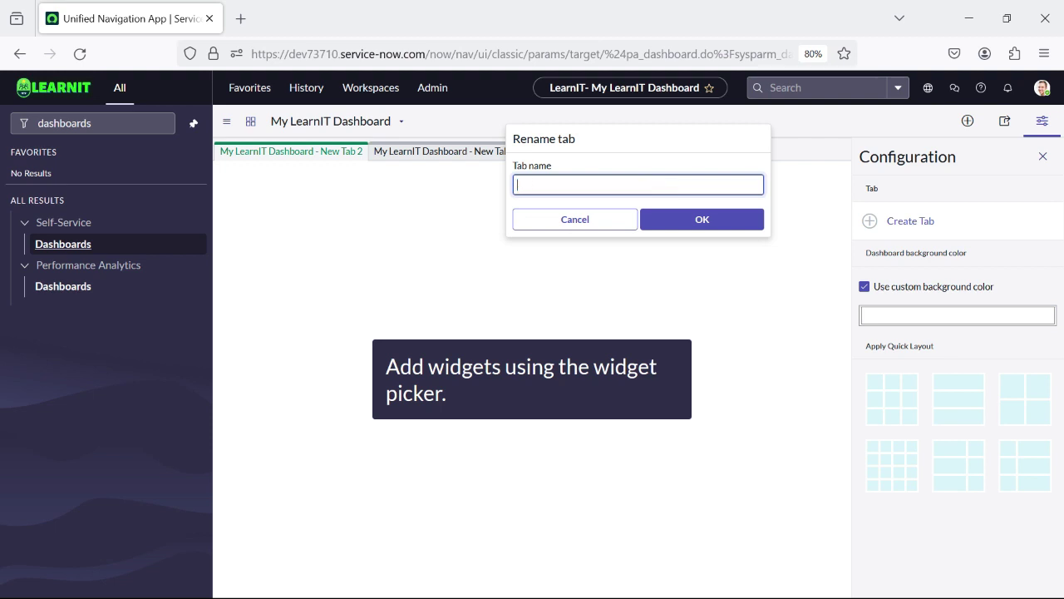
{"action": "type", "text": "ncident Details"}
{"action": "left_click", "coordinate": [701, 218]}
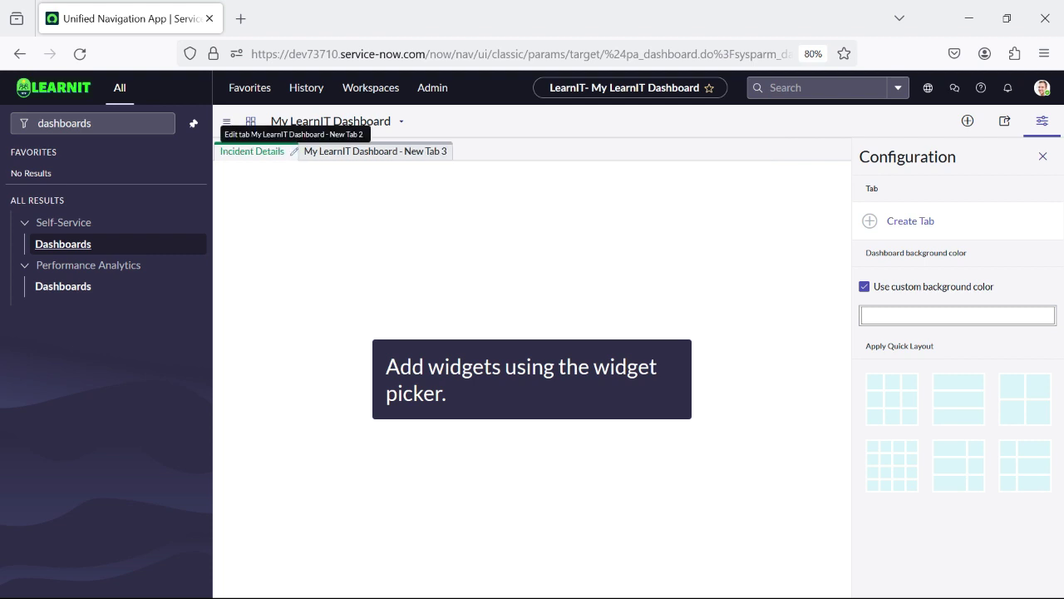
Try to rename the "My LearnIT Dashboard - New Tab 3" tab to "Change Request Details".
{"action": "left_click", "coordinate": [447, 150]}
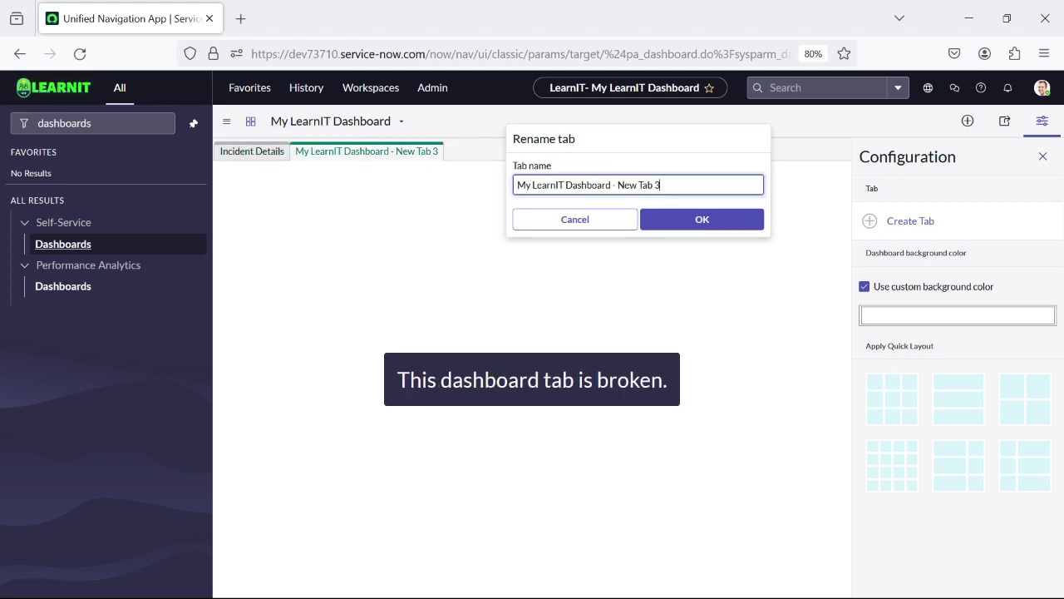
{"action": "left_click_drag", "start_coordinate": [637, 184], "coordinate": [517, 185]}
{"action": "type", "text": "Ch"}
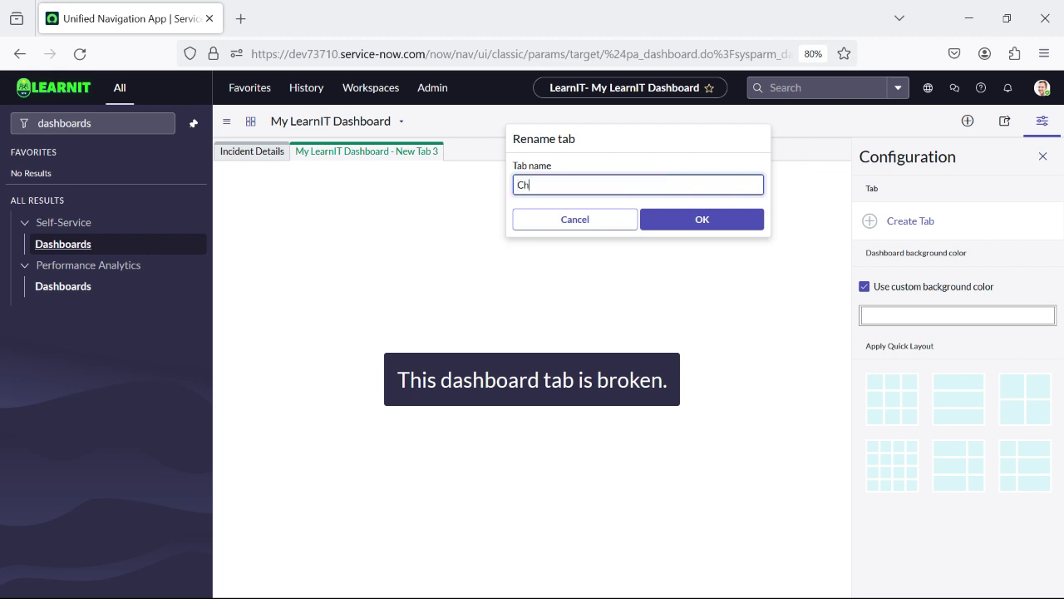
{"action": "type", "text": "ange Request Details"}
{"action": "left_click", "coordinate": [702, 219]}
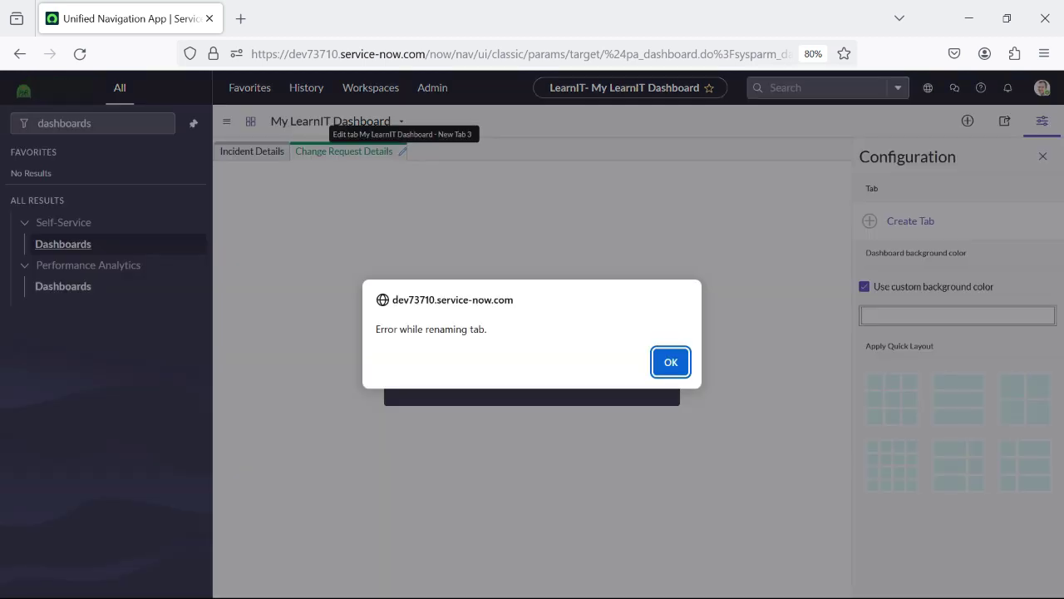
{"action": "key", "text": "Return"}
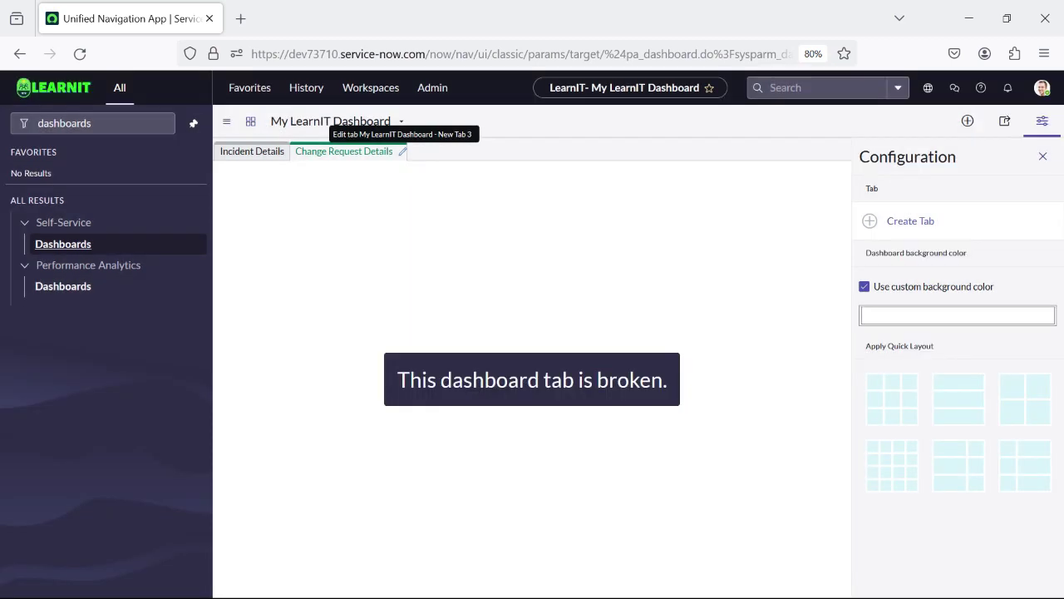
Switch between the two dashboard tabs and try again to apply the name "Change Request Details" to the second one.
{"action": "left_click", "coordinate": [251, 151]}
{"action": "left_click", "coordinate": [343, 151]}
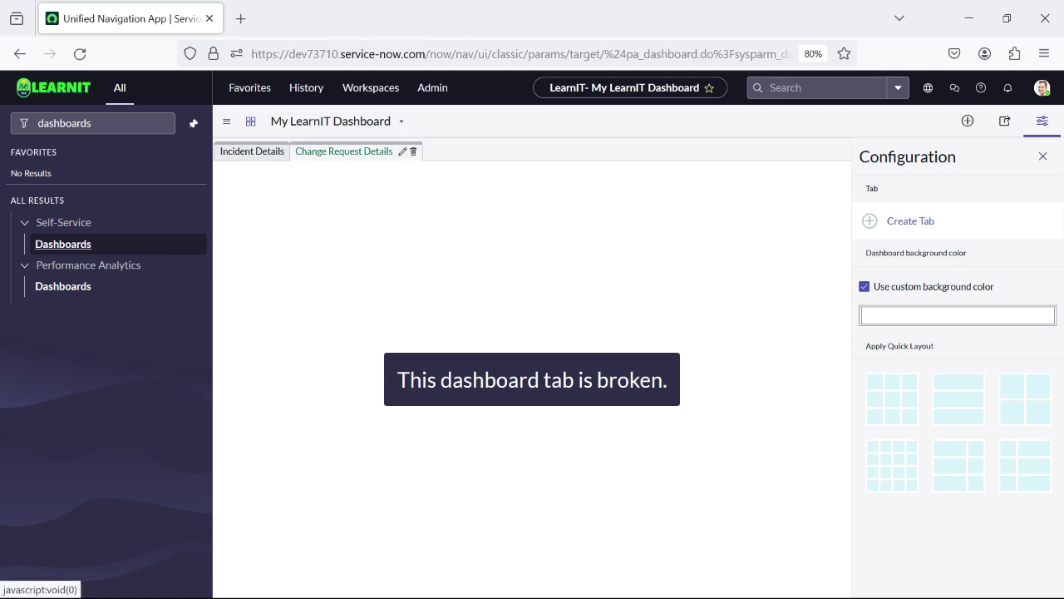
{"action": "left_click", "coordinate": [404, 150]}
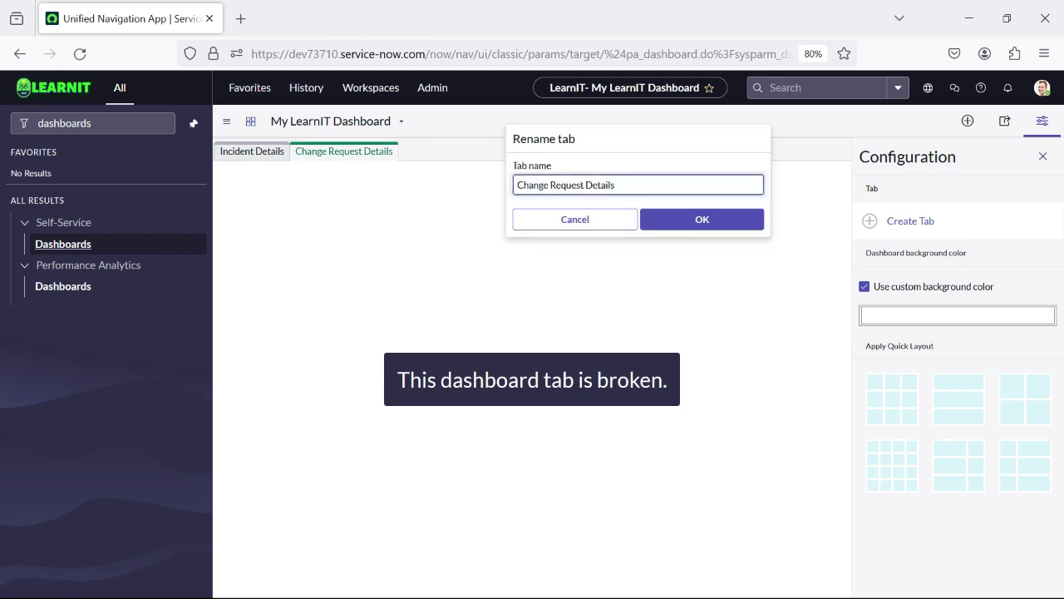
{"action": "left_click", "coordinate": [702, 219]}
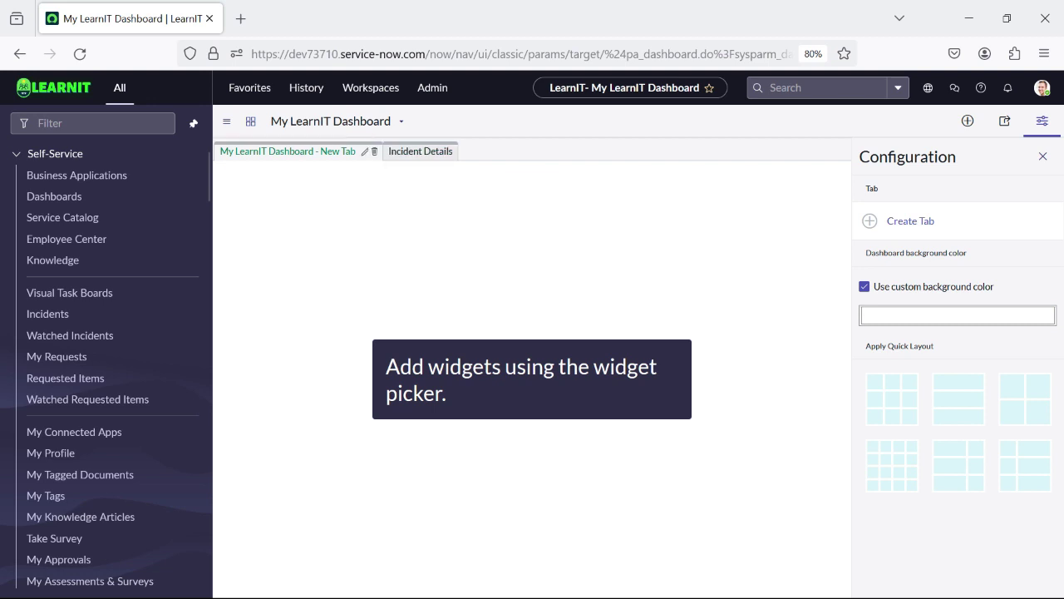
Rename the "My LearnIT Dashboard - New Tab" tab to "Change Request Details".
{"action": "left_click", "coordinate": [364, 151]}
{"action": "left_click_drag", "start_coordinate": [654, 184], "coordinate": [517, 184]}
{"action": "type", "text": "Chan"}
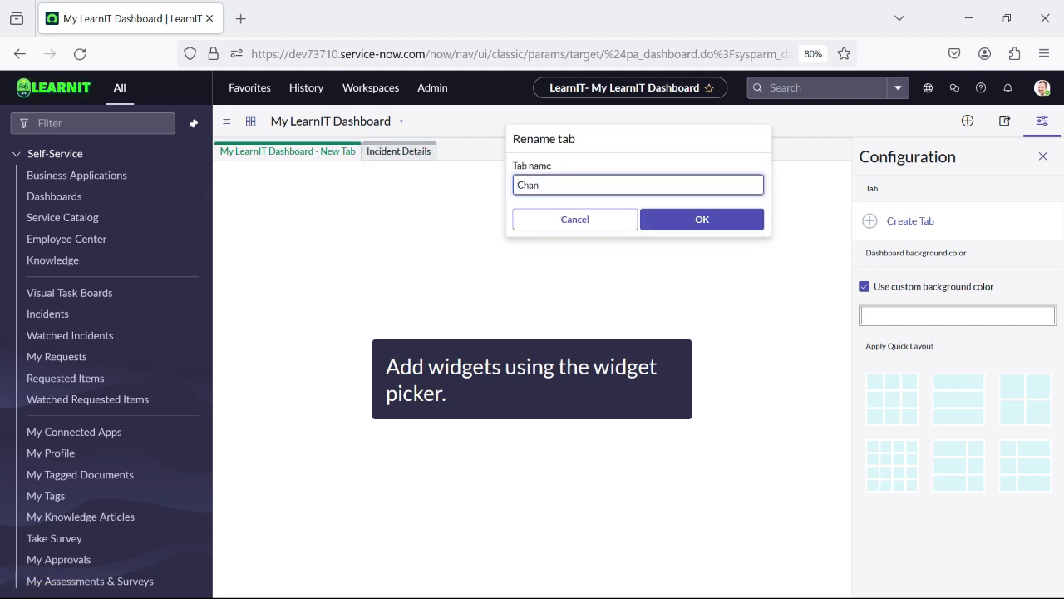
{"action": "type", "text": "ge Request Details"}
{"action": "left_click", "coordinate": [702, 218]}
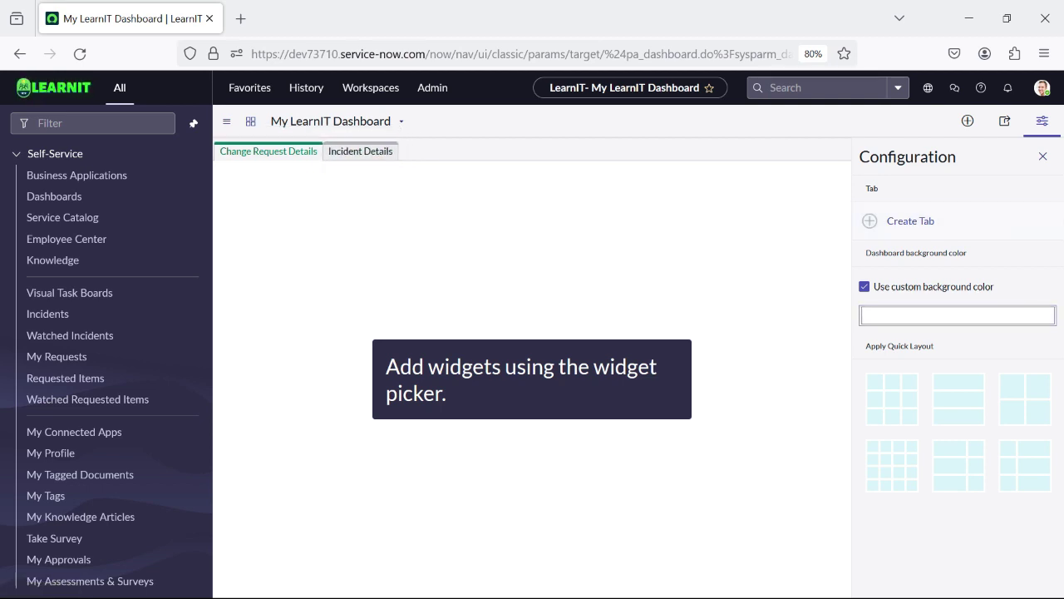
Add the All Open Change Requests widget from Favorites to the Change Request Details tab.
{"action": "left_click", "coordinate": [967, 120]}
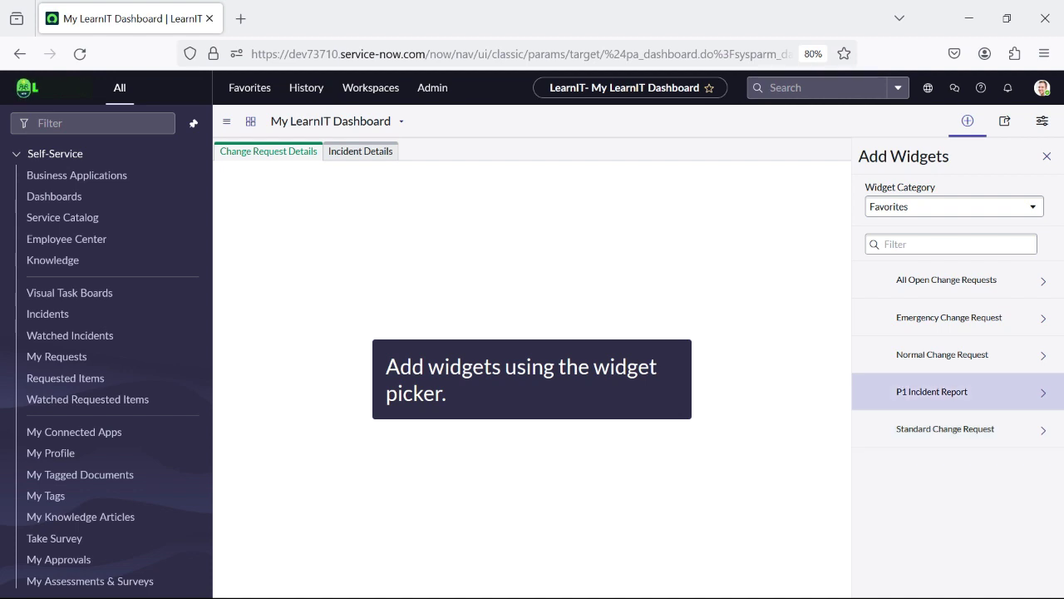
{"action": "left_click", "coordinate": [945, 279]}
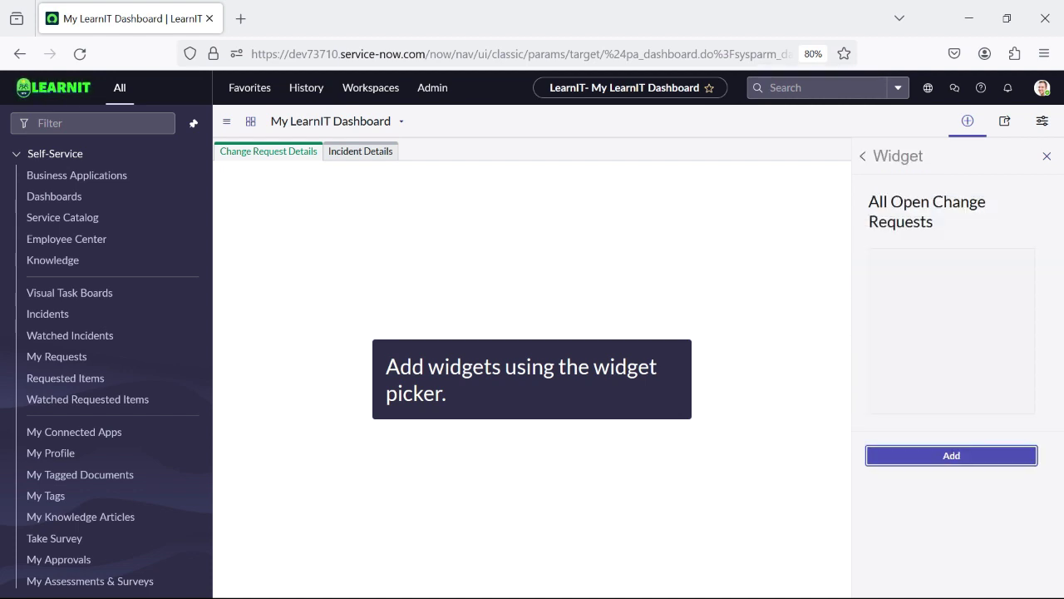
{"action": "left_click", "coordinate": [951, 455]}
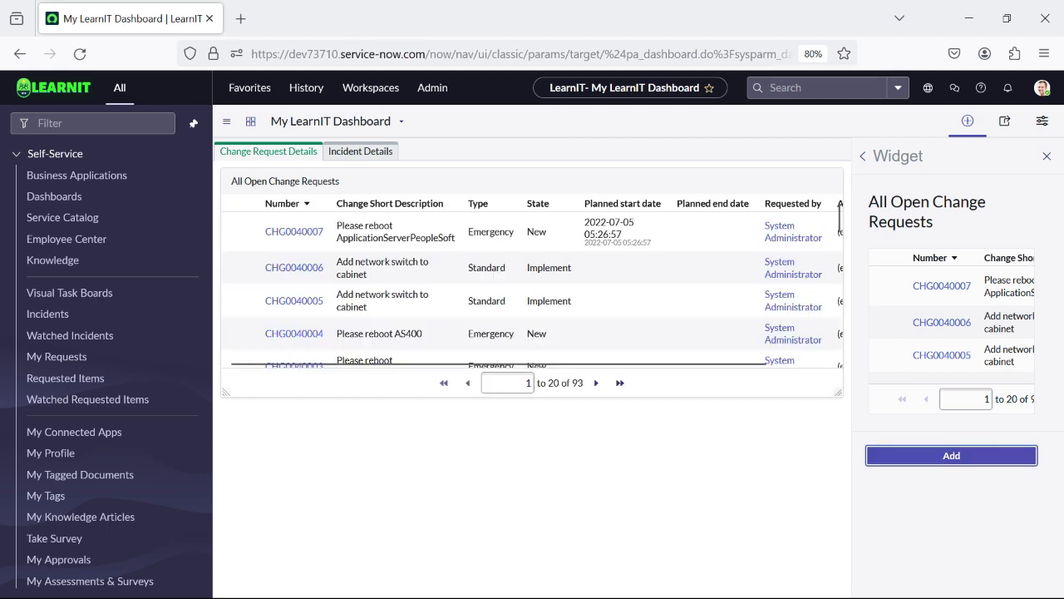
Add the Emergency Change Request widget from Favorites to the Change Request Details tab.
{"action": "left_click", "coordinate": [862, 155]}
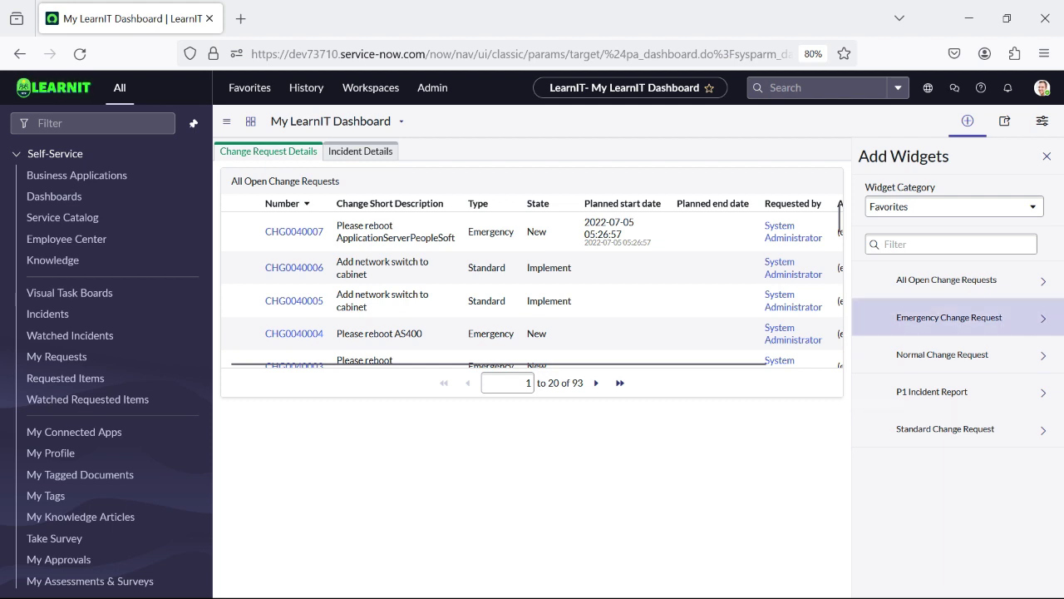
{"action": "left_click", "coordinate": [949, 317]}
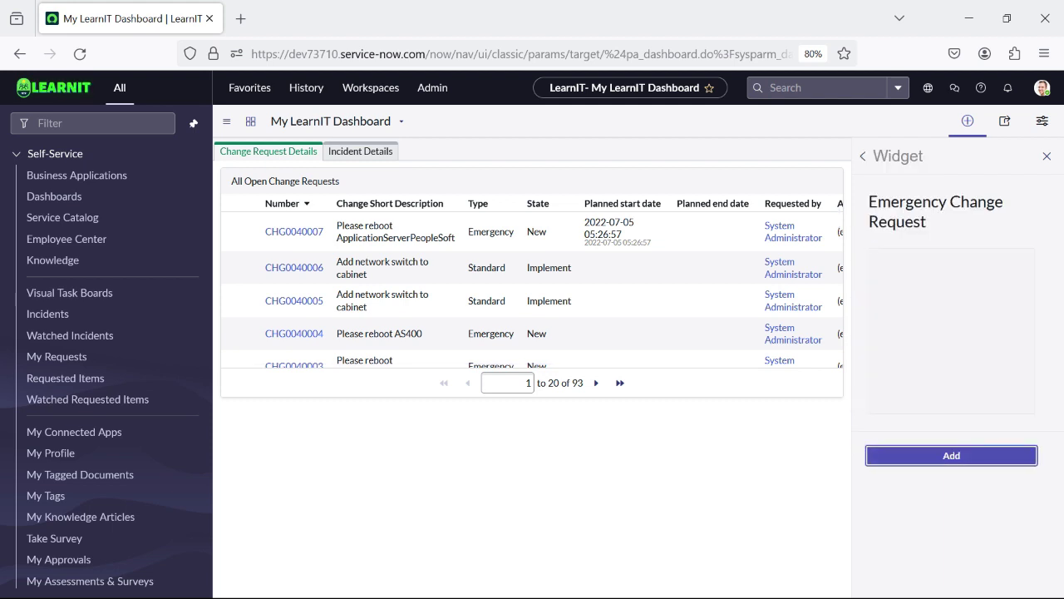
{"action": "left_click", "coordinate": [950, 454]}
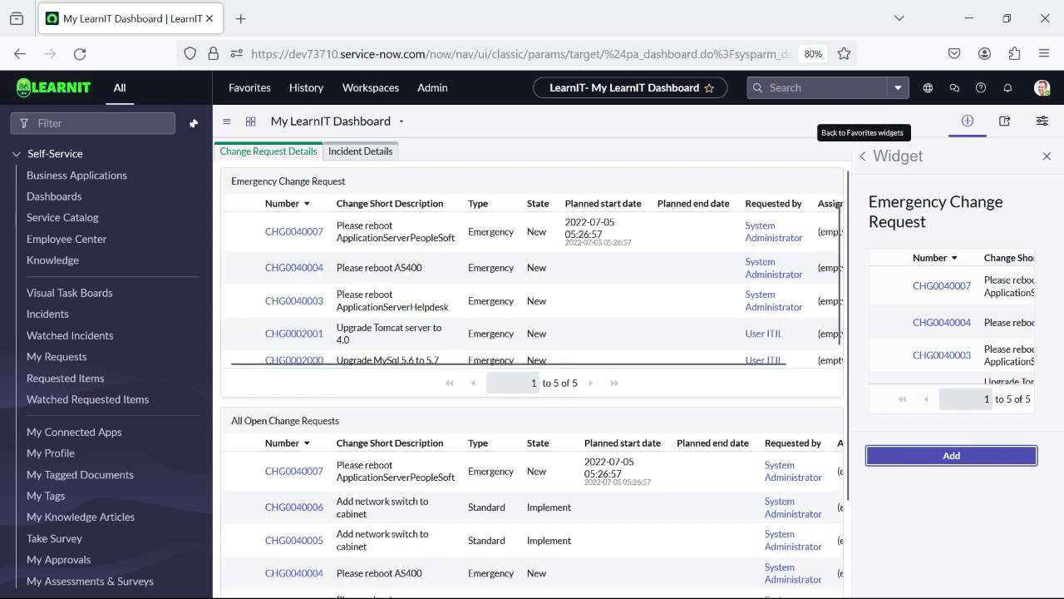
Add the Standard Change Request widget from Favorites to the Change Request Details tab.
{"action": "left_click", "coordinate": [862, 155]}
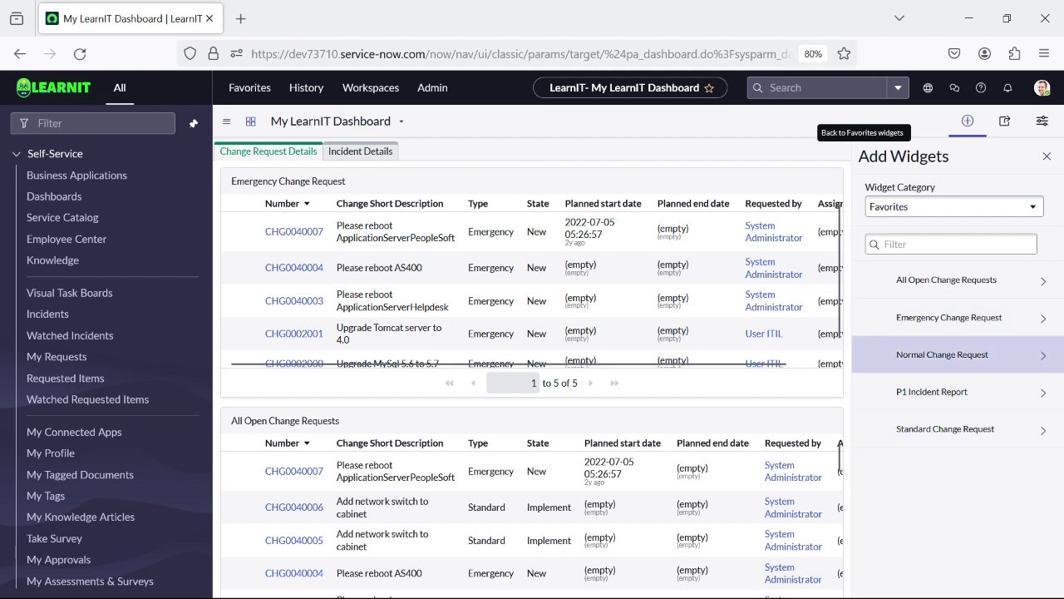
{"action": "left_click", "coordinate": [947, 429]}
{"action": "left_click", "coordinate": [951, 455]}
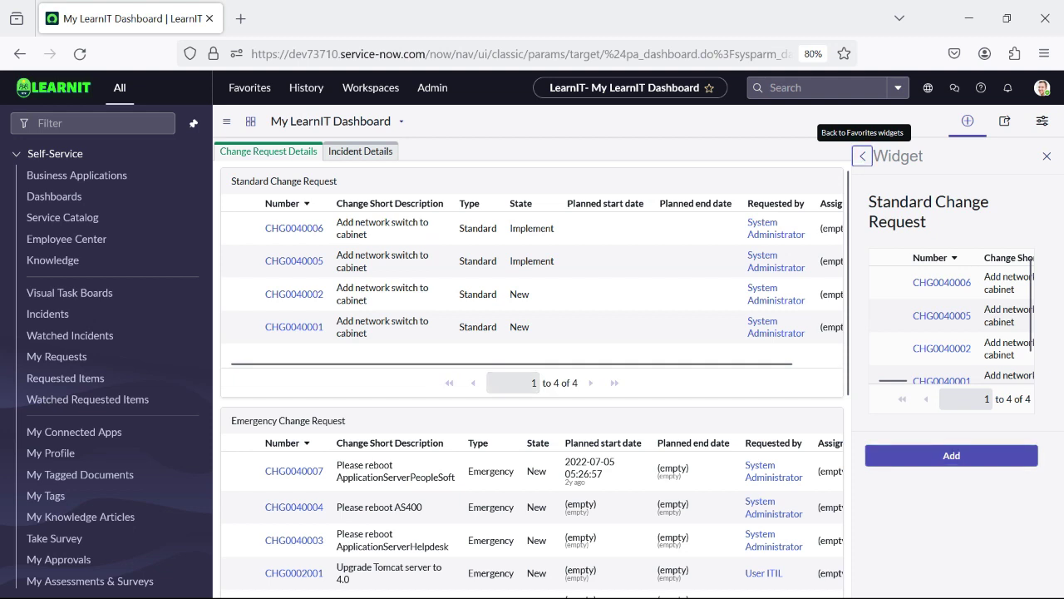
Add the Normal Change Request widget from Favorites to the Change Request Details tab.
{"action": "left_click", "coordinate": [862, 156]}
{"action": "left_click", "coordinate": [947, 353]}
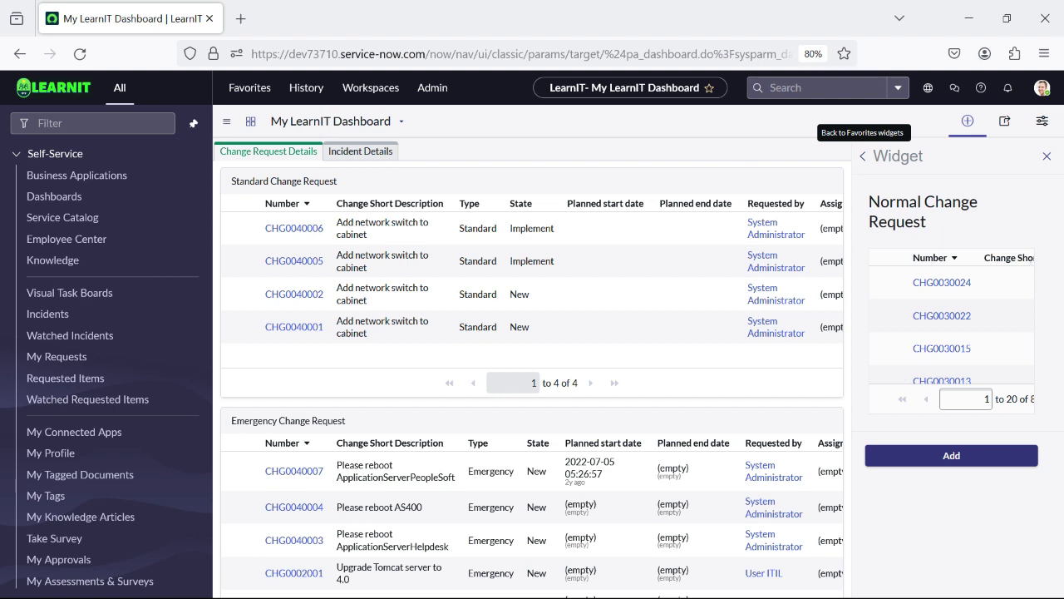
{"action": "left_click", "coordinate": [951, 454]}
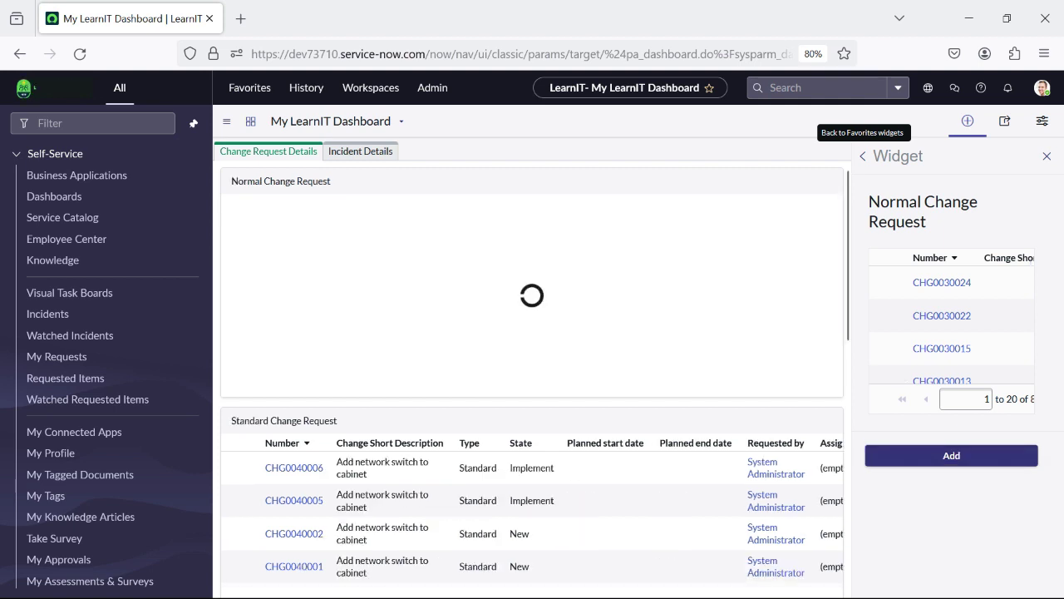
Apply the two-by-two quick layout to the Change Request Details tab and close the dashboard configuration.
{"action": "scroll", "coordinate": [532, 371], "scroll_direction": "down", "scroll_amount": 10}
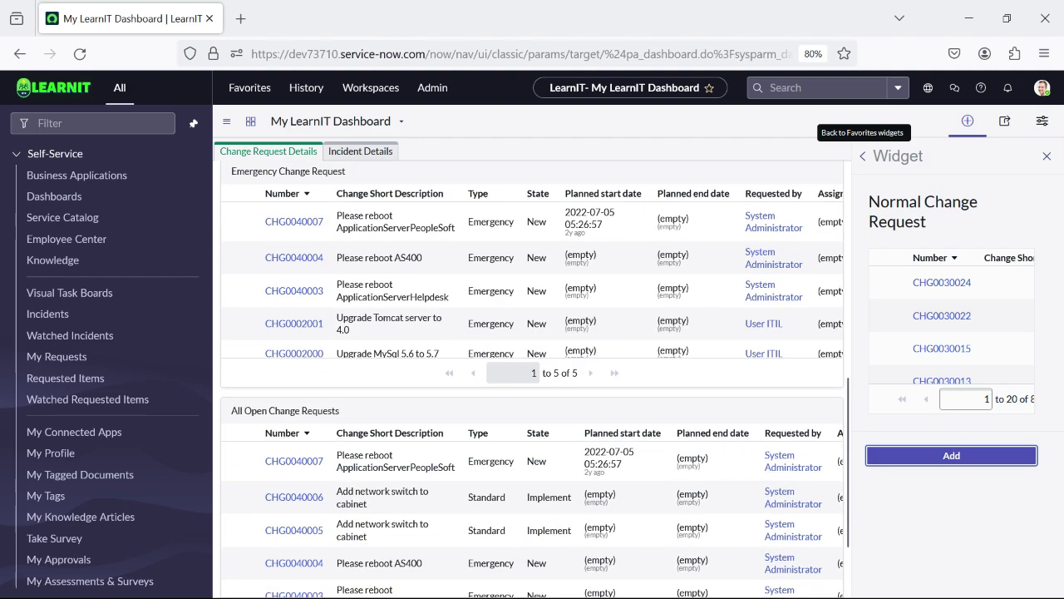
{"action": "scroll", "coordinate": [623, 433], "scroll_direction": "up", "scroll_amount": 10}
{"action": "scroll", "coordinate": [694, 258], "scroll_direction": "down", "scroll_amount": 10}
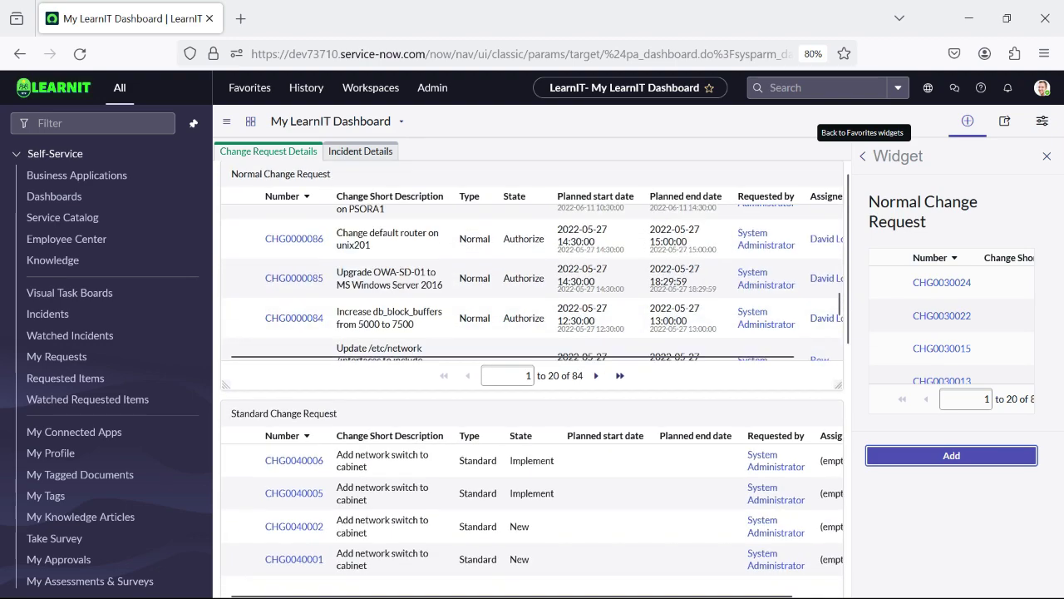
{"action": "scroll", "coordinate": [533, 371], "scroll_direction": "up", "scroll_amount": 6}
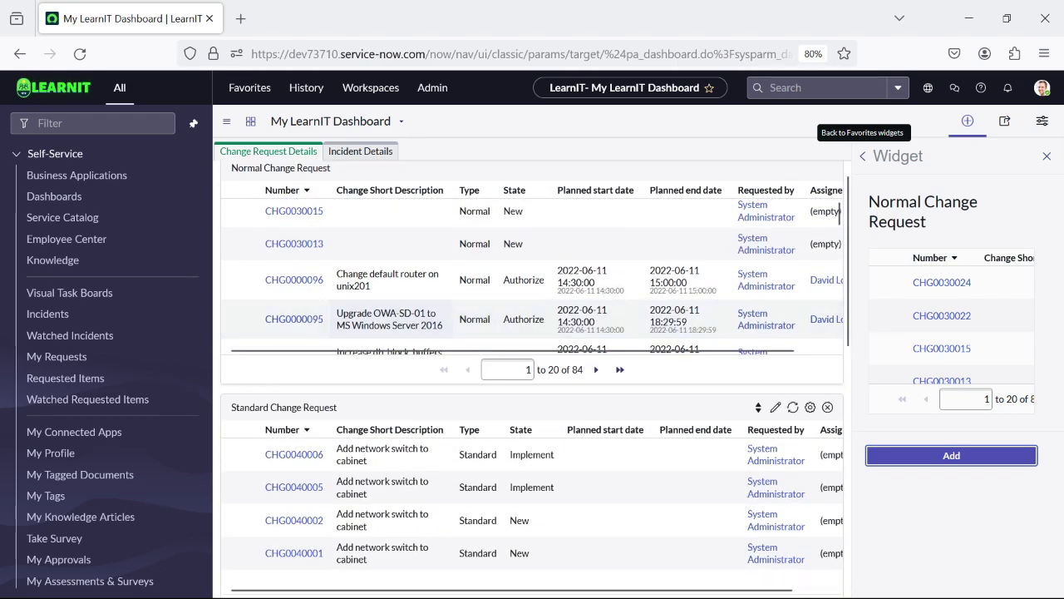
{"action": "scroll", "coordinate": [491, 468], "scroll_direction": "down", "scroll_amount": 3}
{"action": "scroll", "coordinate": [491, 468], "scroll_direction": "up", "scroll_amount": 2}
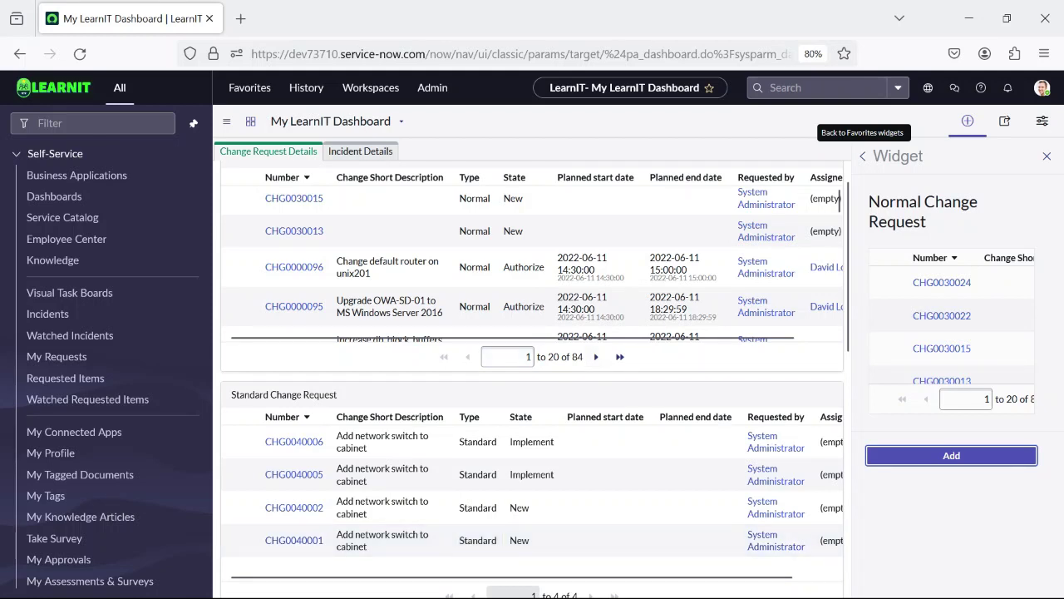
{"action": "left_click", "coordinate": [862, 155]}
{"action": "left_click", "coordinate": [1004, 120]}
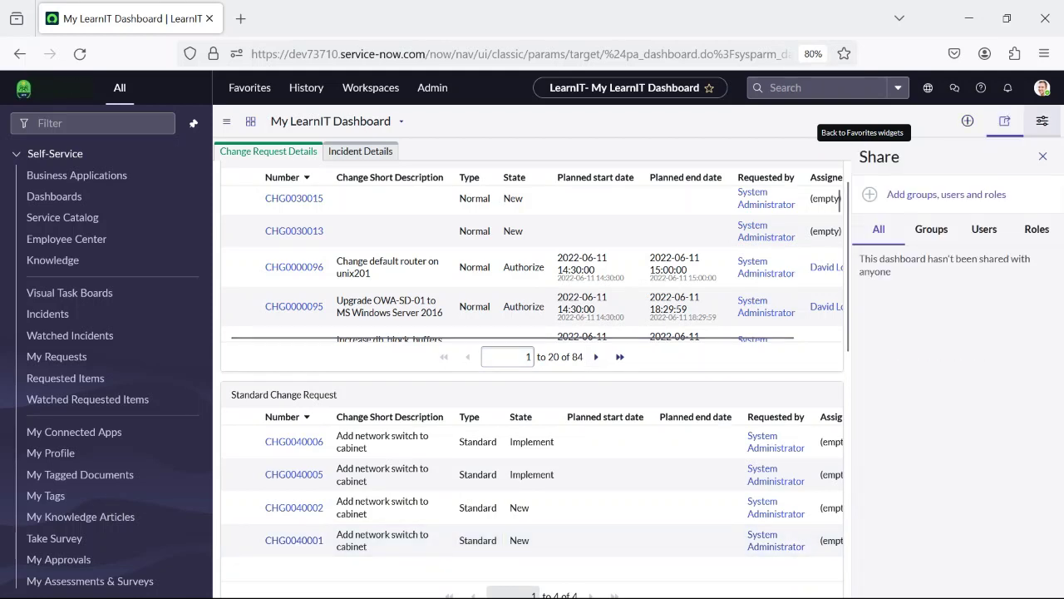
{"action": "left_click", "coordinate": [1042, 121]}
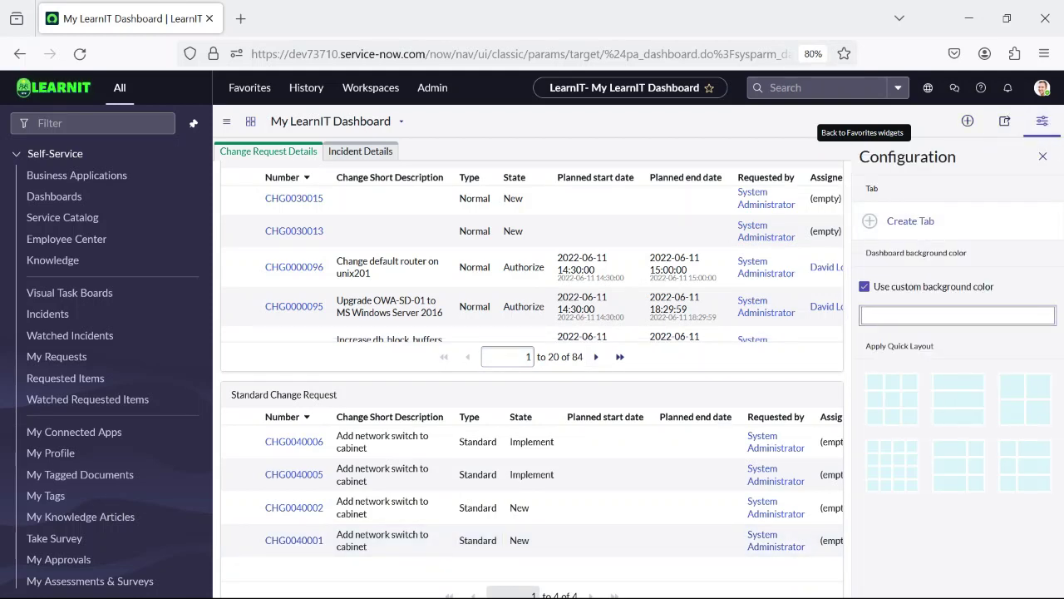
{"action": "left_click", "coordinate": [1025, 399]}
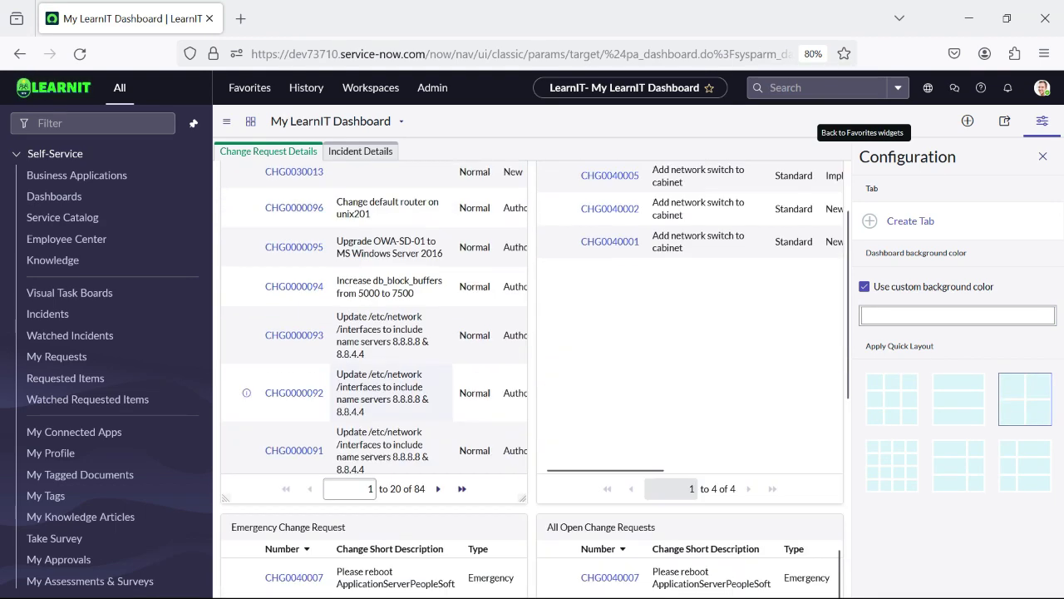
{"action": "left_click", "coordinate": [1042, 121]}
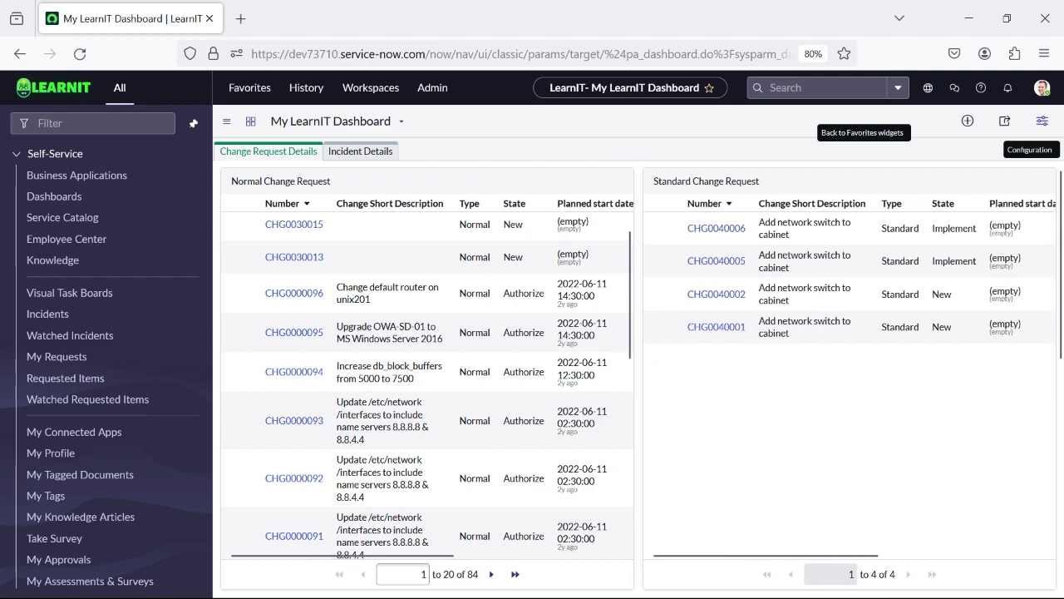
Examine the Normal, Standard, Emergency and All Open Change Requests widgets in the new layout of the Change Request Details tab.
{"action": "scroll", "coordinate": [426, 325], "scroll_direction": "down", "scroll_amount": 7}
{"action": "scroll", "coordinate": [426, 324], "scroll_direction": "up", "scroll_amount": 5}
{"action": "scroll", "coordinate": [594, 419], "scroll_direction": "down", "scroll_amount": 5}
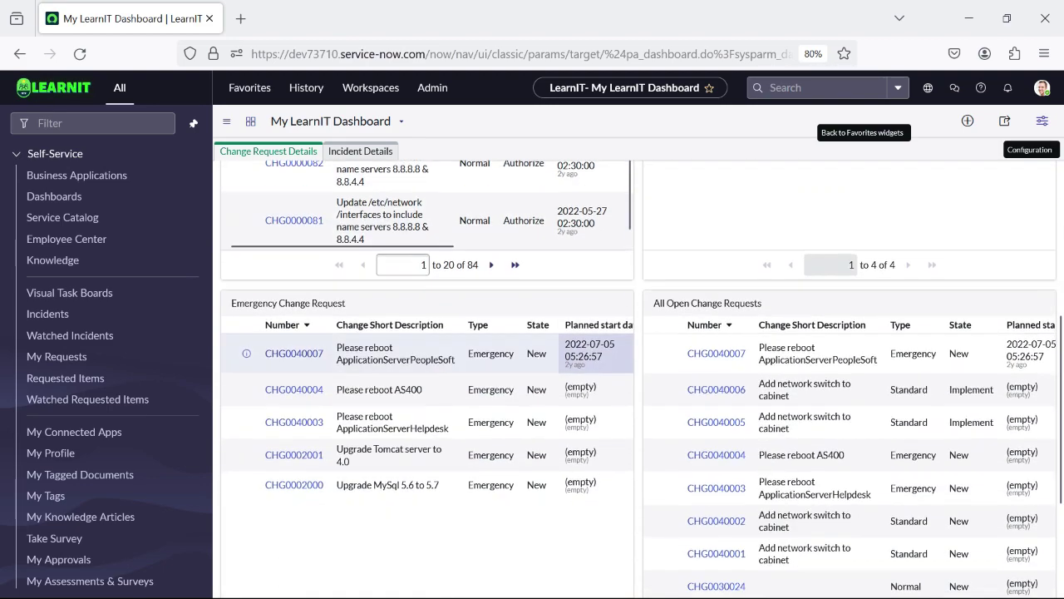
{"action": "scroll", "coordinate": [429, 430], "scroll_direction": "up", "scroll_amount": 3}
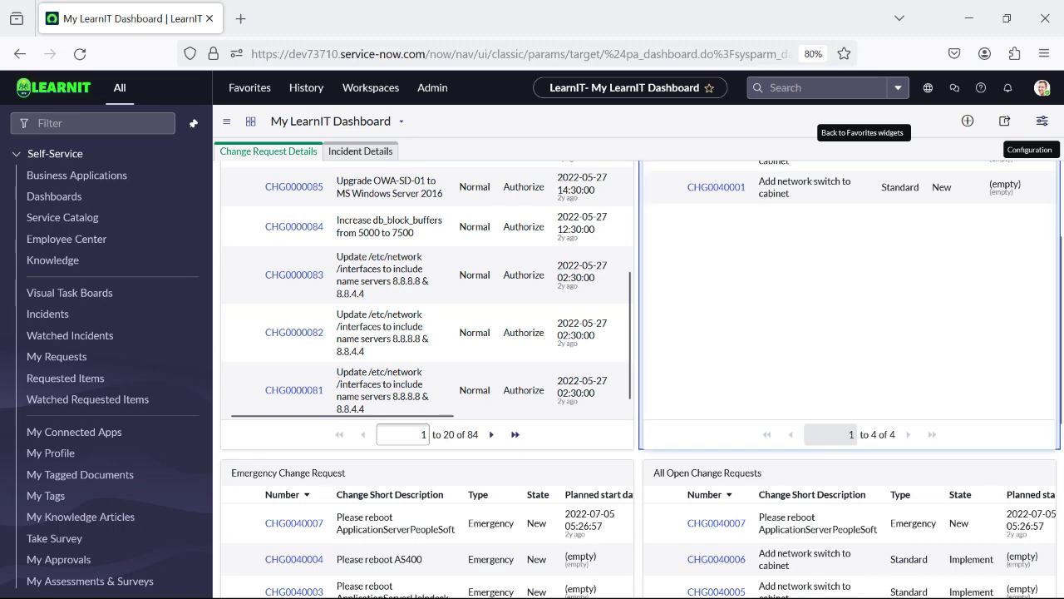
{"action": "scroll", "coordinate": [428, 374], "scroll_direction": "up", "scroll_amount": 2}
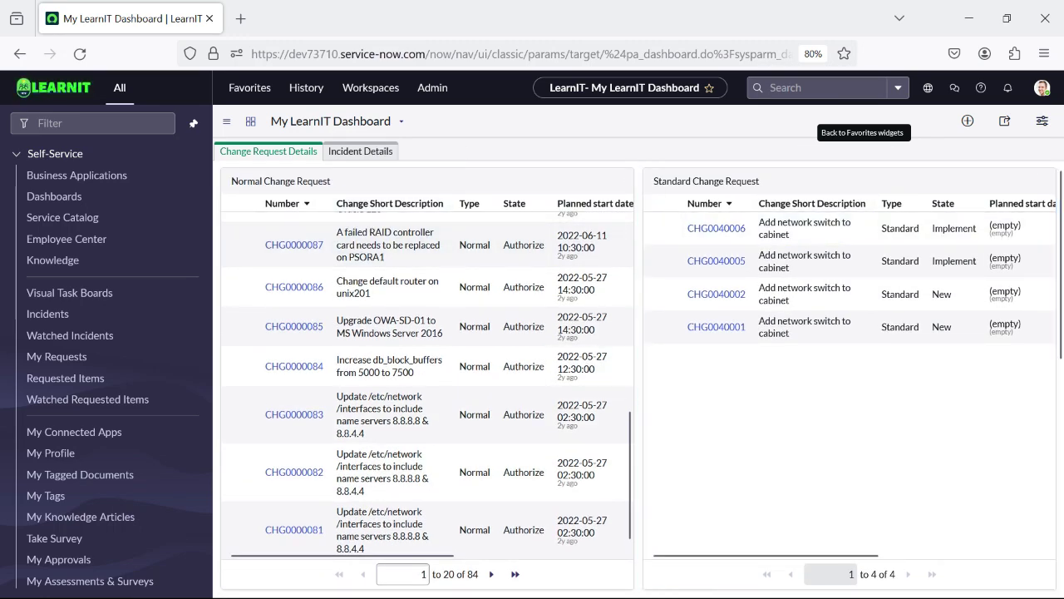
{"action": "scroll", "coordinate": [428, 374], "scroll_direction": "down", "scroll_amount": 5}
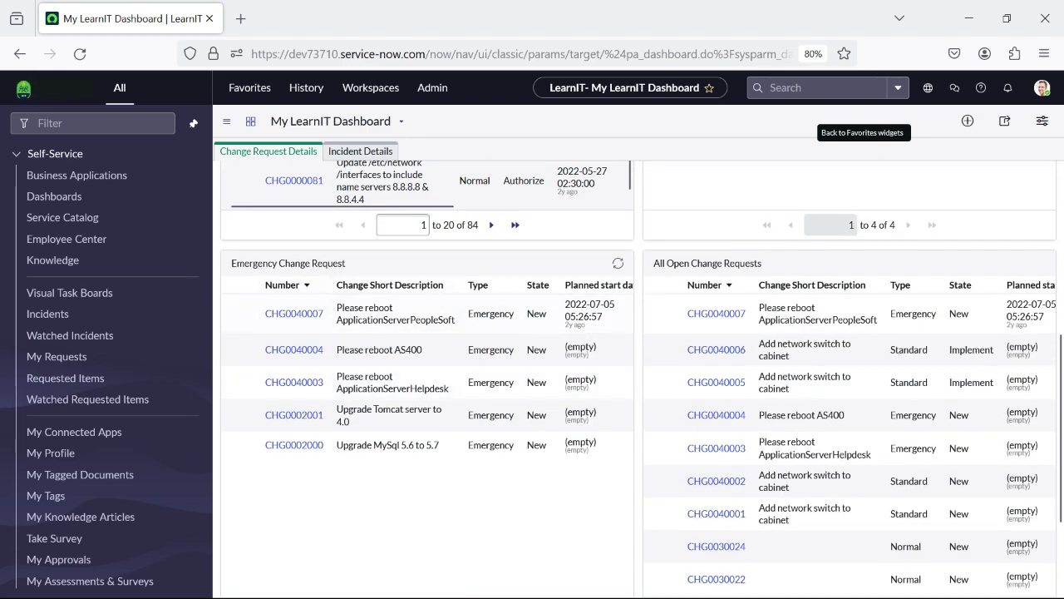
{"action": "scroll", "coordinate": [831, 374], "scroll_direction": "down", "scroll_amount": 1}
{"action": "scroll", "coordinate": [831, 399], "scroll_direction": "down", "scroll_amount": 3}
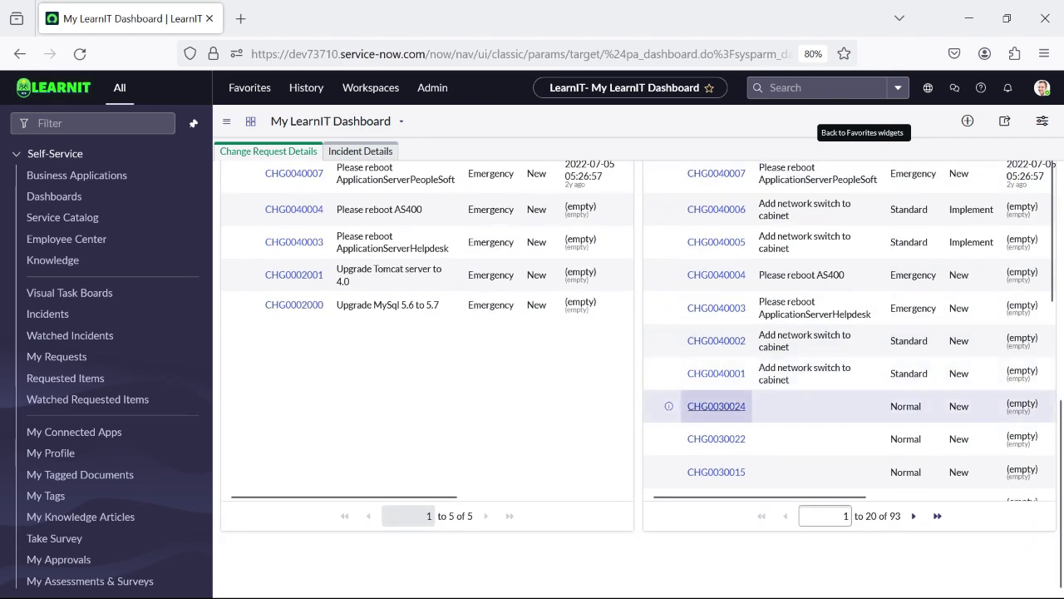
{"action": "scroll", "coordinate": [416, 404], "scroll_direction": "up", "scroll_amount": 4}
{"action": "scroll", "coordinate": [415, 404], "scroll_direction": "up", "scroll_amount": 5}
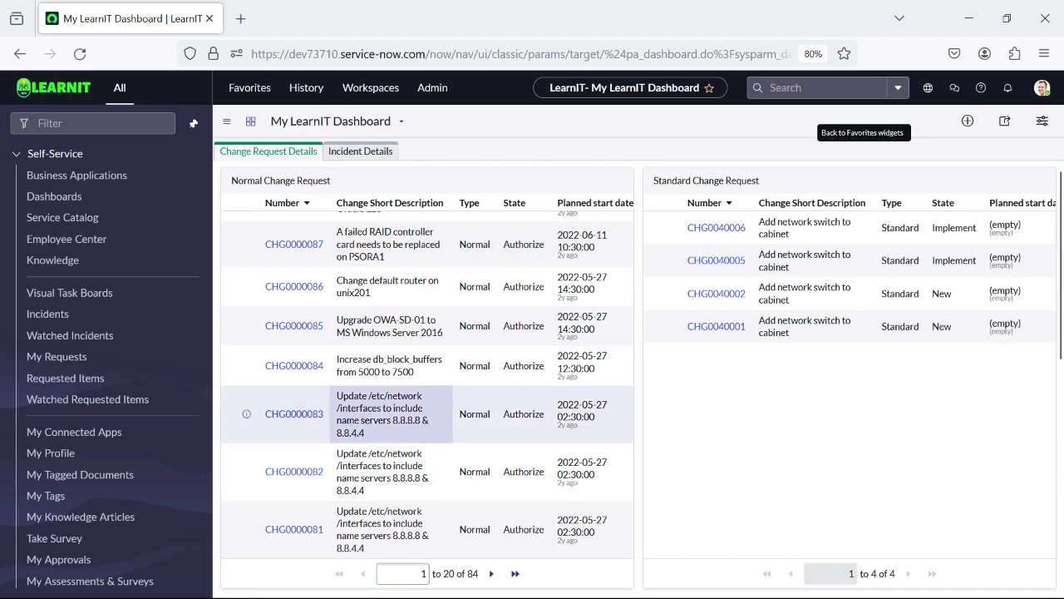
{"action": "scroll", "coordinate": [416, 405], "scroll_direction": "down", "scroll_amount": 4}
{"action": "scroll", "coordinate": [427, 374], "scroll_direction": "up", "scroll_amount": 5}
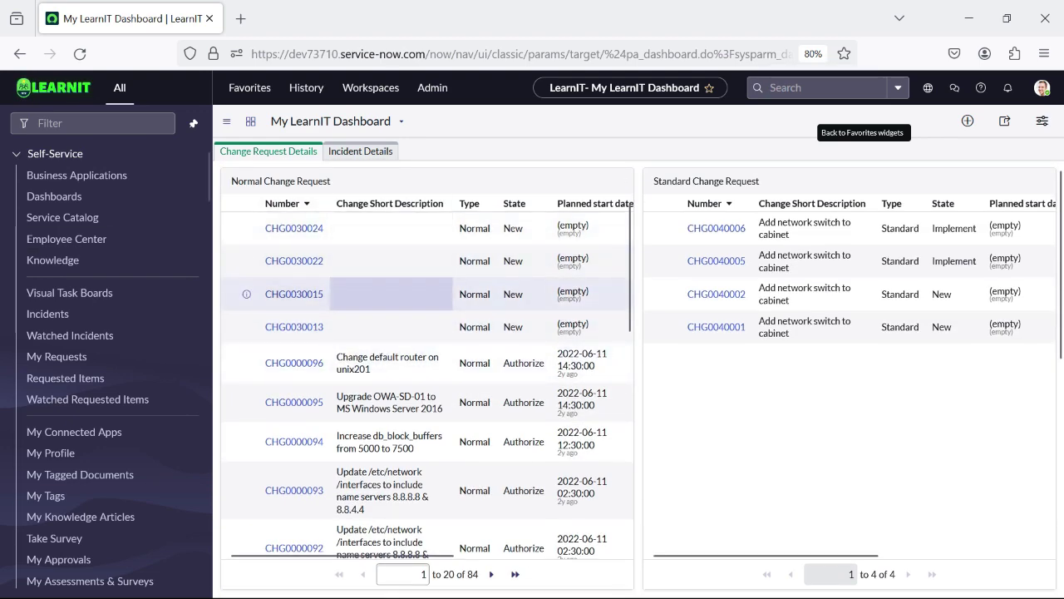
Add the P1 Incident Report widget from Favorites to the Incident Details tab and look through its records.
{"action": "left_click", "coordinate": [360, 152]}
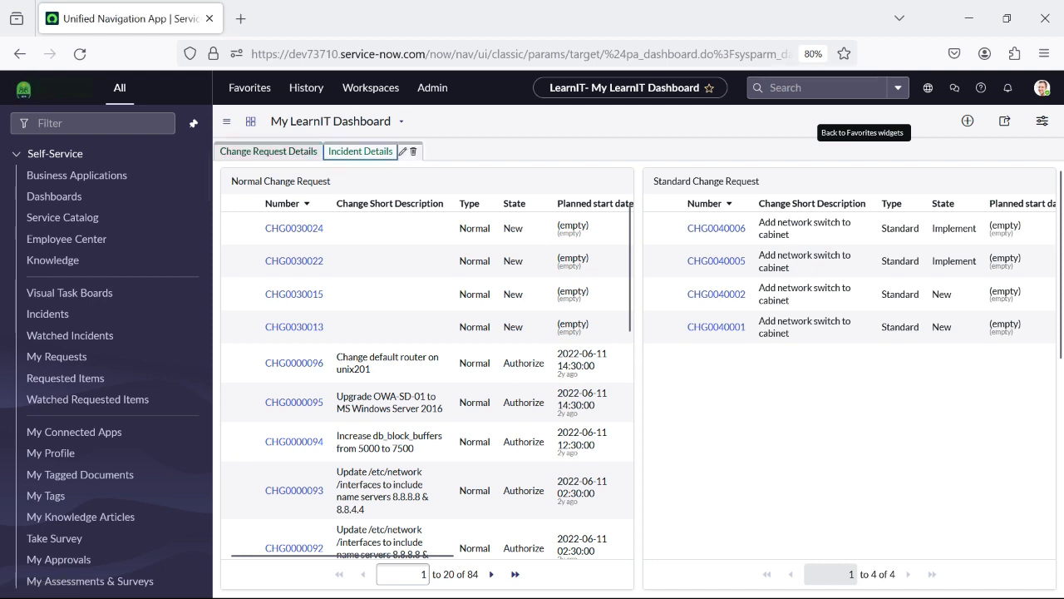
{"action": "left_click", "coordinate": [967, 120]}
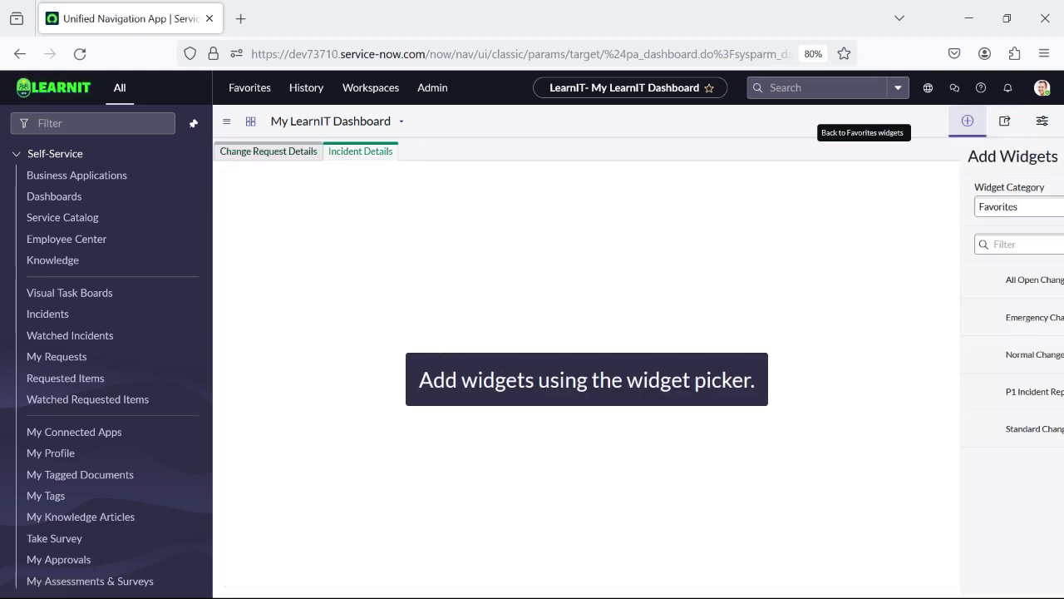
{"action": "left_click", "coordinate": [932, 392]}
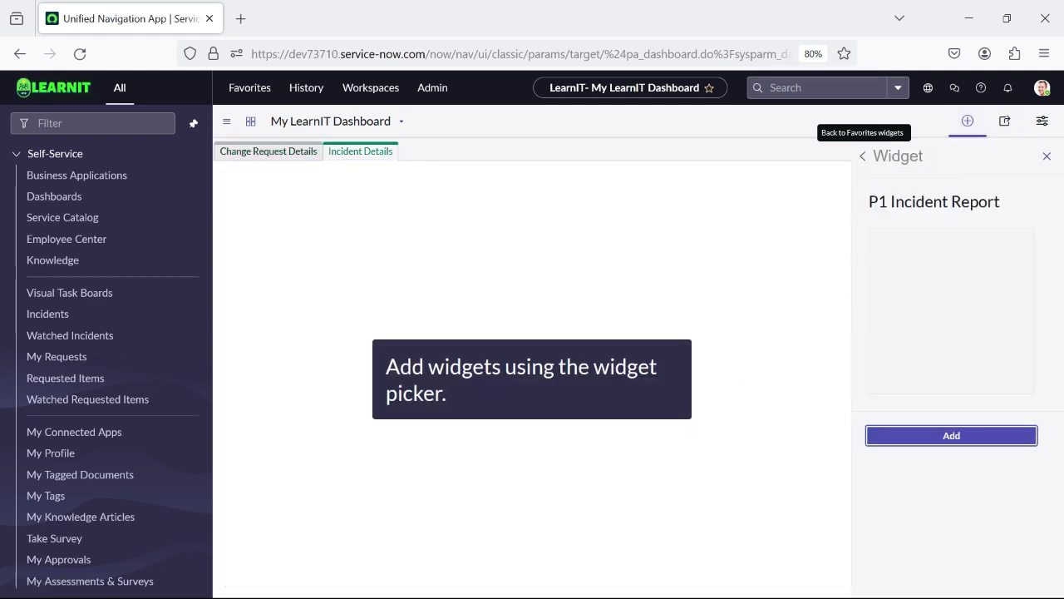
{"action": "left_click", "coordinate": [951, 435]}
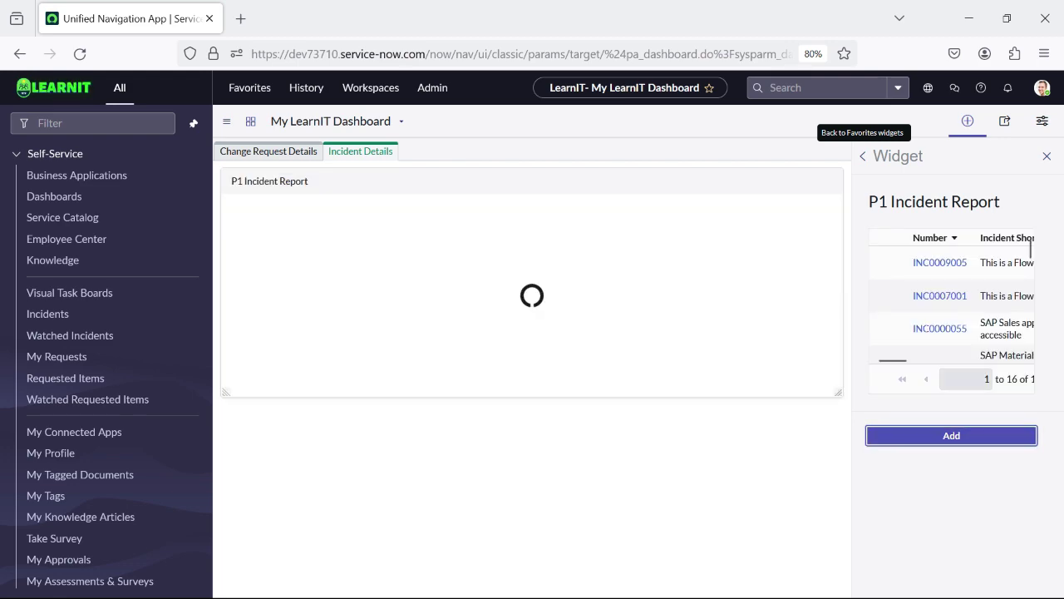
{"action": "scroll", "coordinate": [415, 293], "scroll_direction": "down", "scroll_amount": 3}
{"action": "scroll", "coordinate": [415, 275], "scroll_direction": "down", "scroll_amount": 2}
{"action": "scroll", "coordinate": [416, 275], "scroll_direction": "up", "scroll_amount": 6}
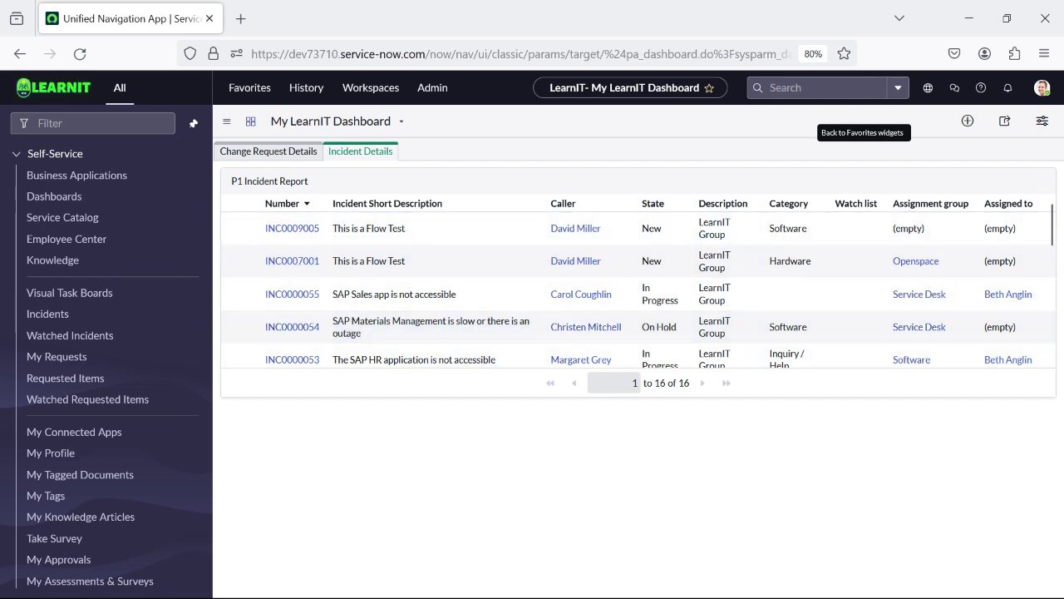
Switch between the two dashboard tabs to compare their widgets, ending on Change Request Details.
{"action": "left_click", "coordinate": [267, 150]}
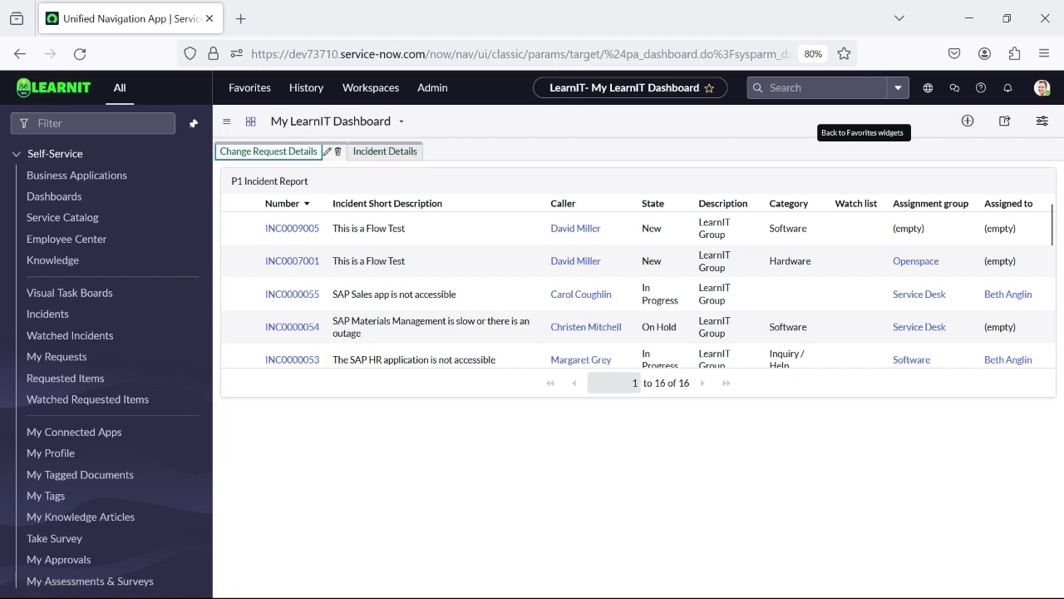
{"action": "left_click", "coordinate": [360, 151]}
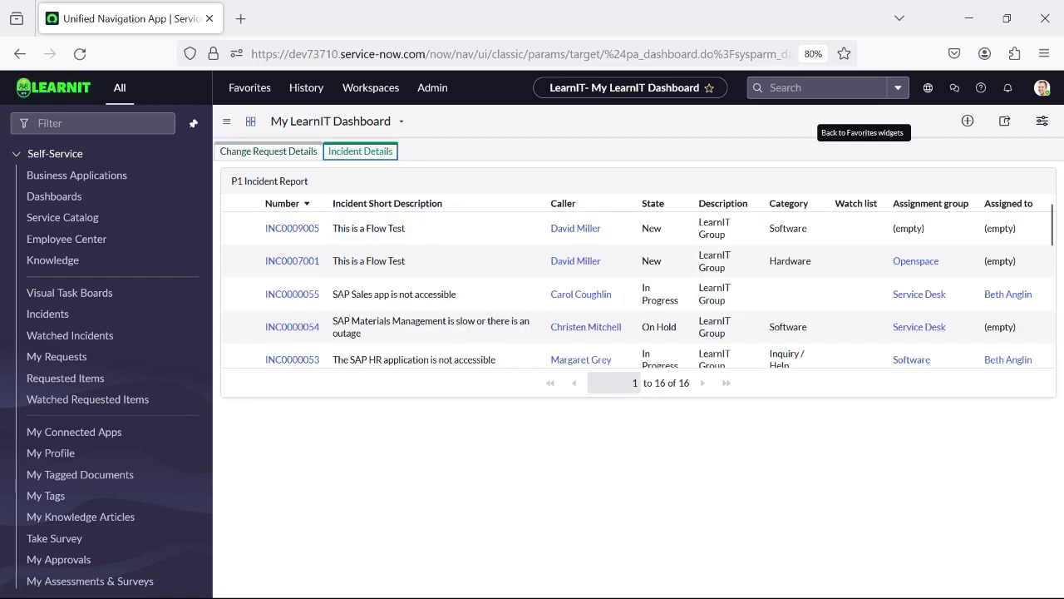
{"action": "left_click", "coordinate": [268, 150]}
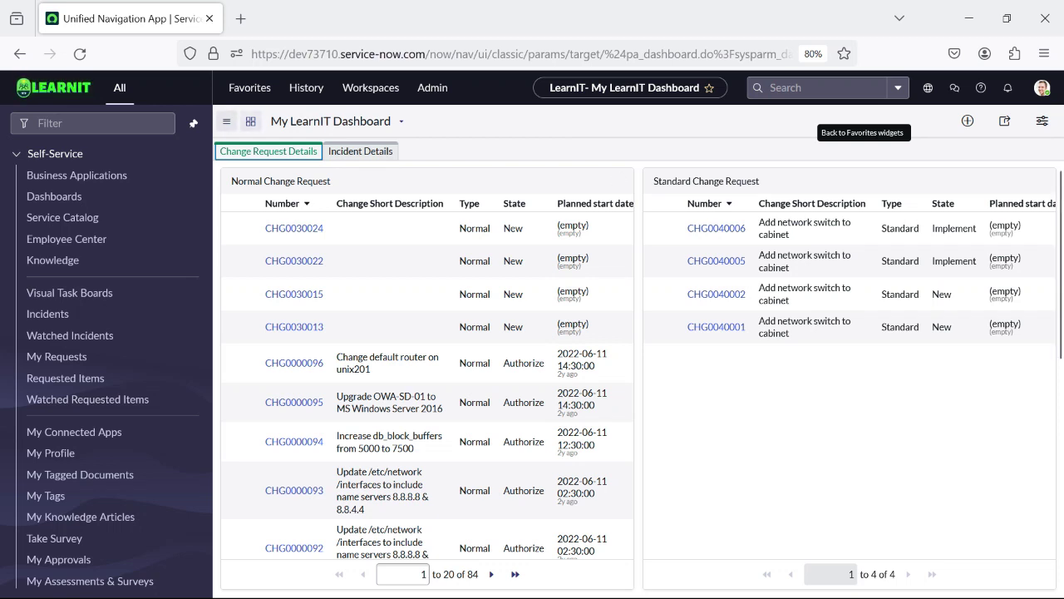
Duplicate My LearnIT Dashboard together with its tabs and widgets.
{"action": "left_click", "coordinate": [226, 121]}
{"action": "left_click", "coordinate": [226, 121]}
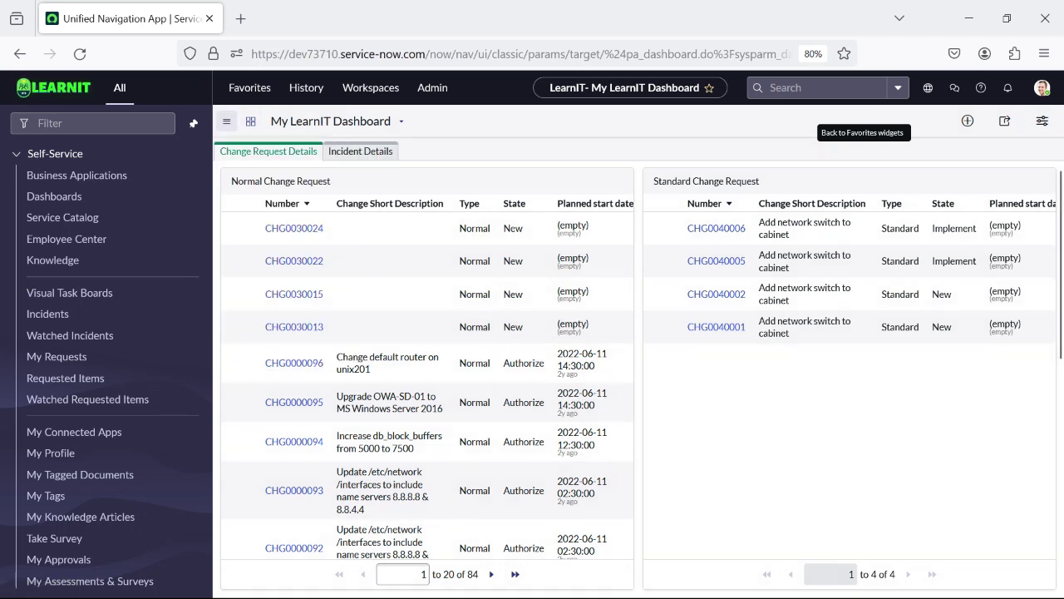
{"action": "left_click", "coordinate": [226, 122]}
{"action": "left_click", "coordinate": [226, 122]}
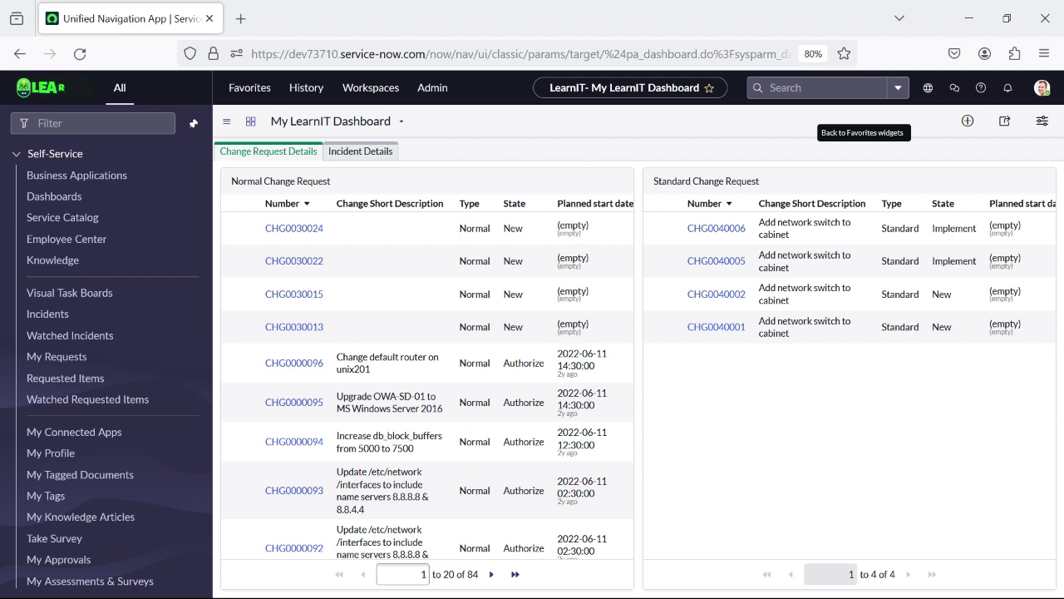
{"action": "left_click", "coordinate": [226, 121]}
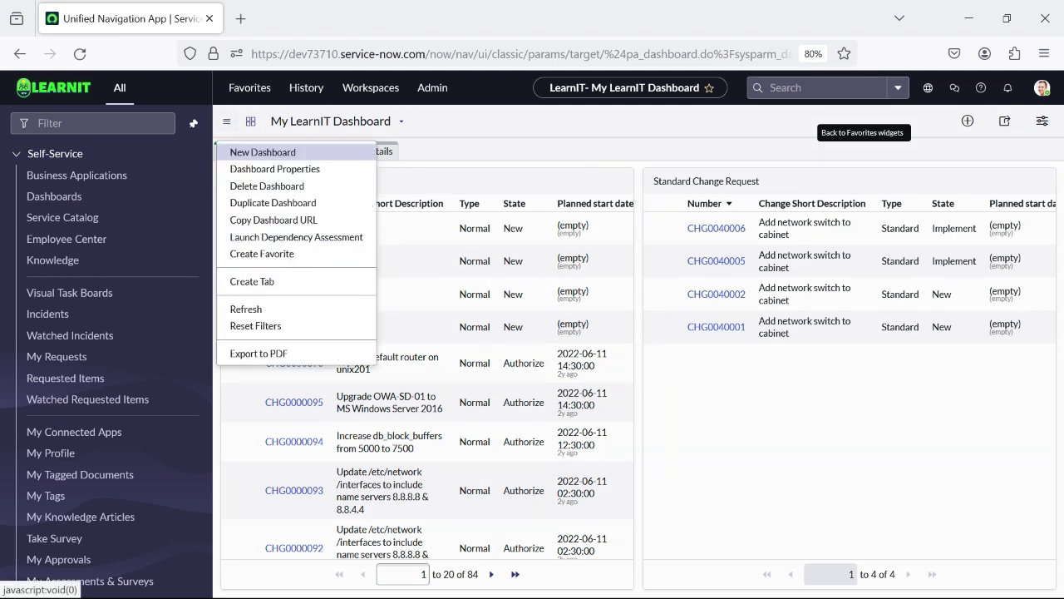
{"action": "key", "text": "Down"}
{"action": "key", "text": "Down"}
{"action": "key", "text": "Return"}
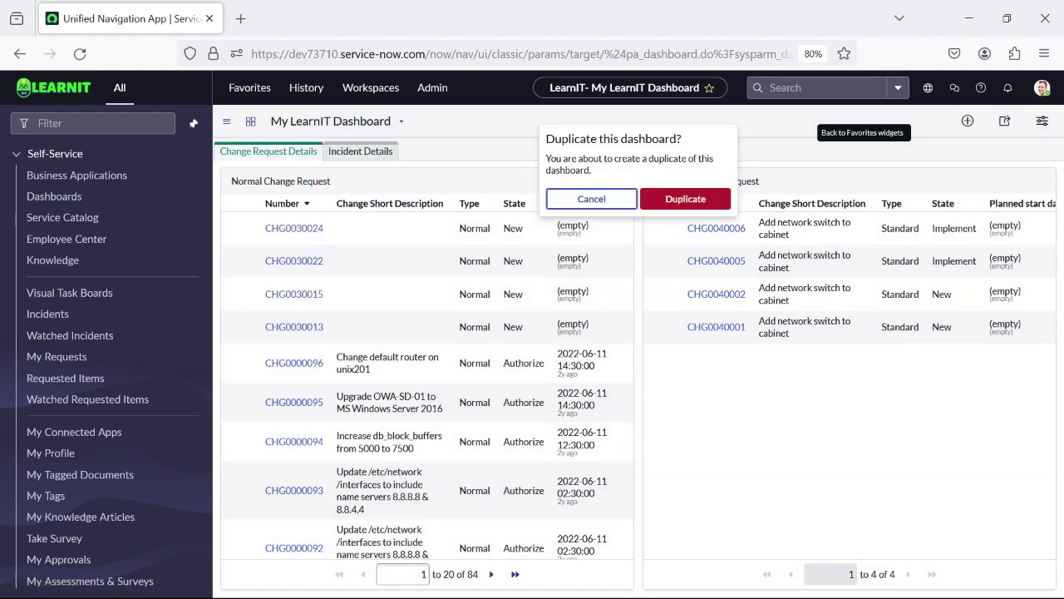
{"action": "key", "text": "Tab"}
{"action": "key", "text": "Return"}
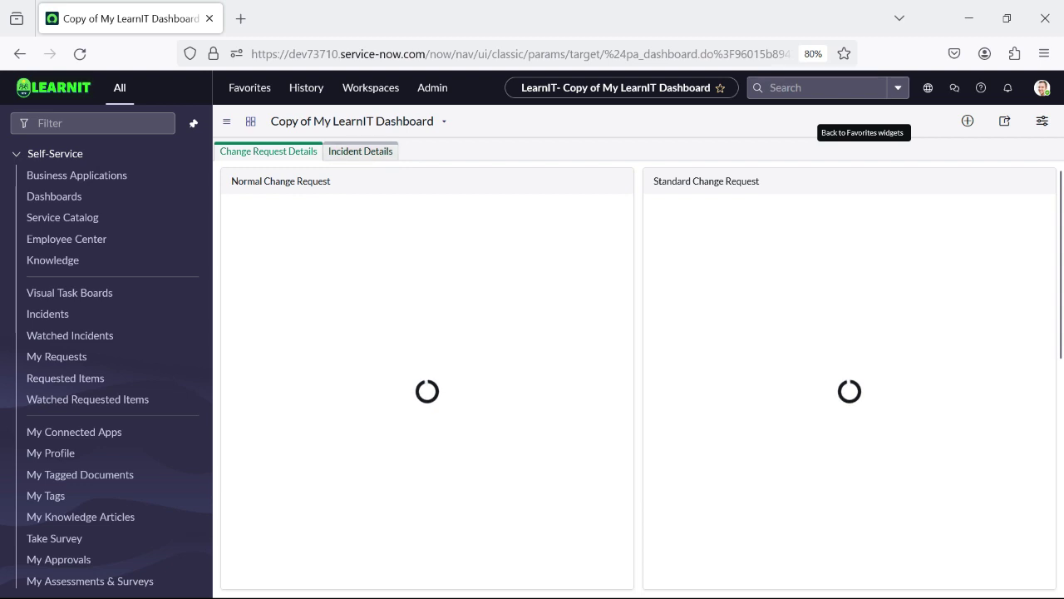
Compare the Change Request Details and Incident Details tabs of the duplicated dashboard and look through their widget records.
{"action": "left_click", "coordinate": [360, 151]}
{"action": "left_click", "coordinate": [268, 152]}
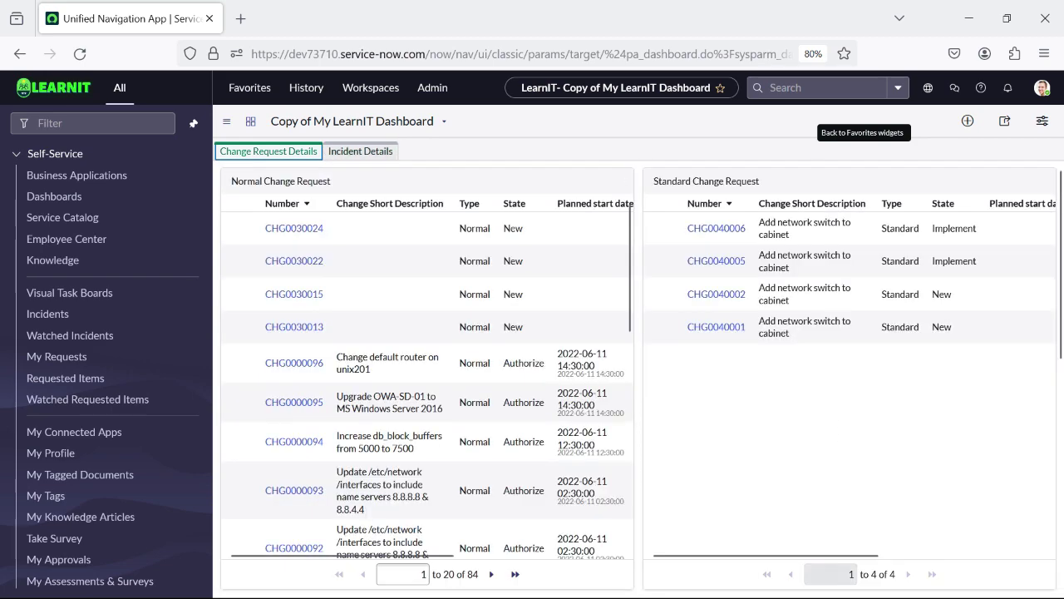
{"action": "scroll", "coordinate": [416, 334], "scroll_direction": "down", "scroll_amount": 5}
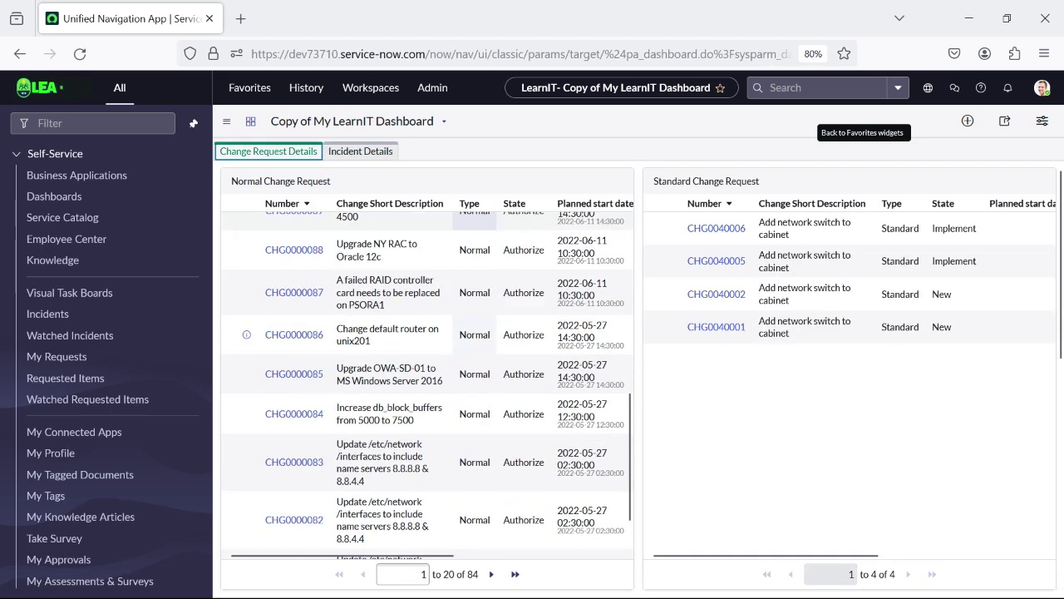
{"action": "scroll", "coordinate": [415, 382], "scroll_direction": "down", "scroll_amount": 8}
{"action": "scroll", "coordinate": [416, 382], "scroll_direction": "up", "scroll_amount": 6}
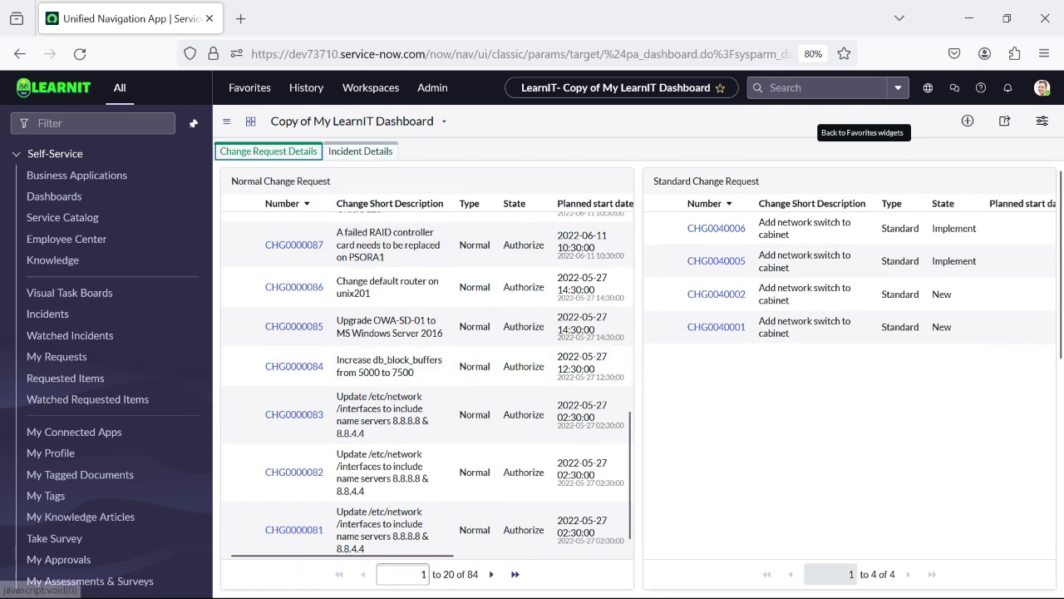
{"action": "left_click", "coordinate": [378, 151]}
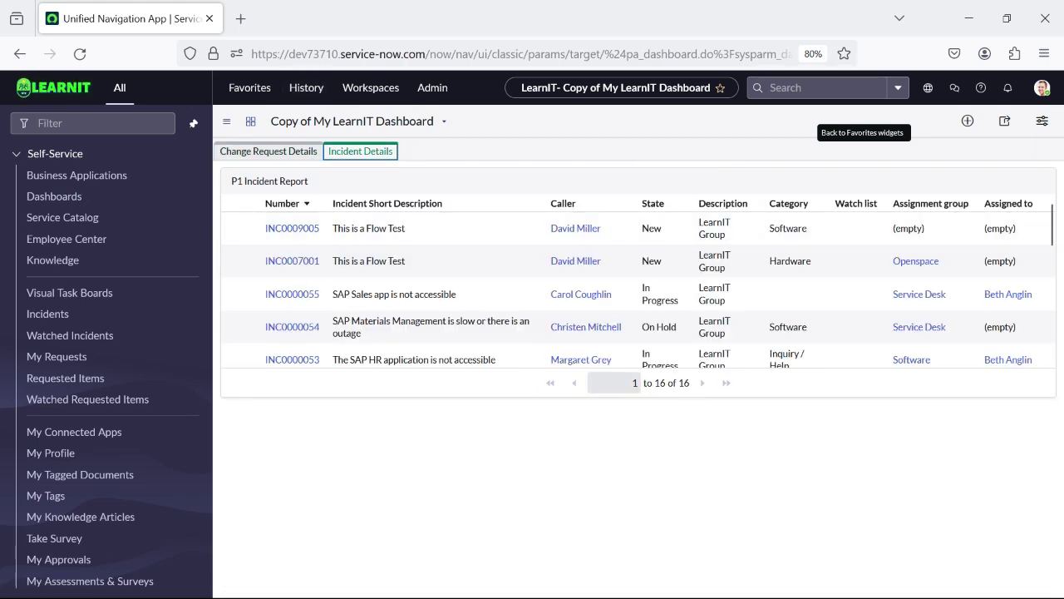
{"action": "left_click", "coordinate": [267, 151]}
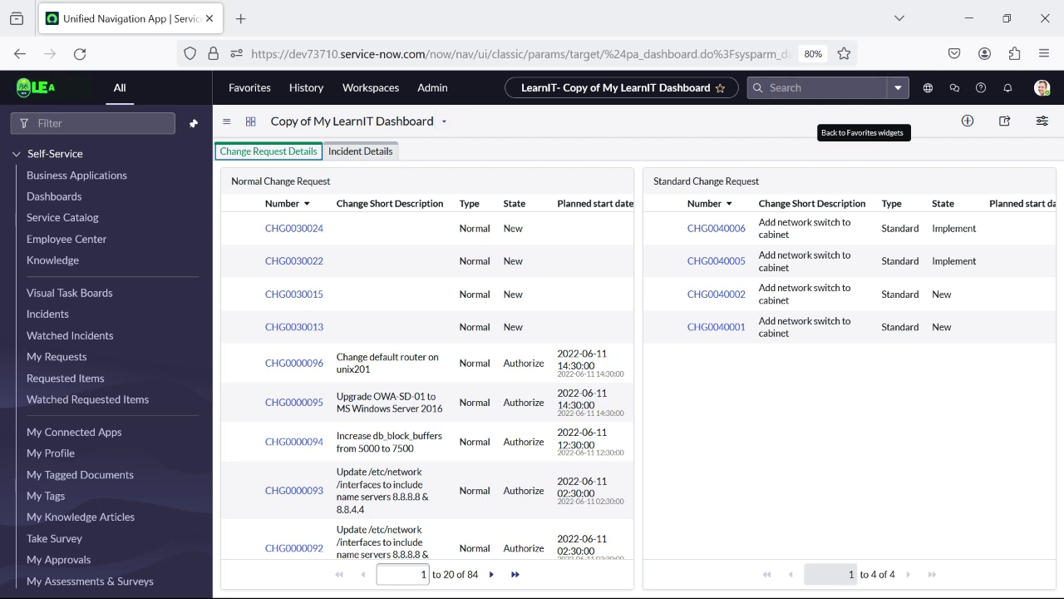
{"action": "left_click", "coordinate": [360, 150]}
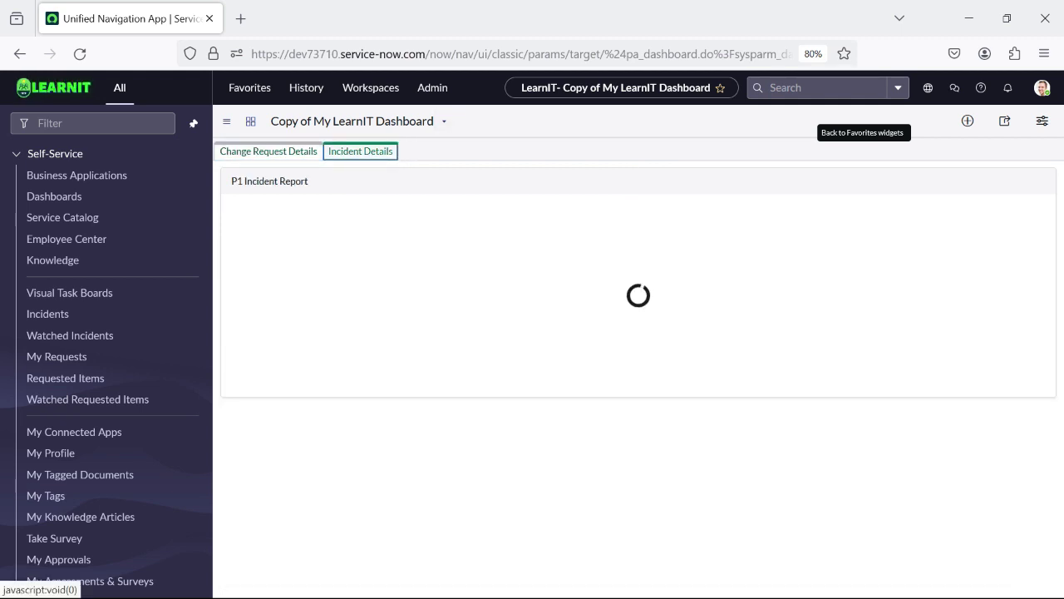
{"action": "left_click", "coordinate": [269, 151]}
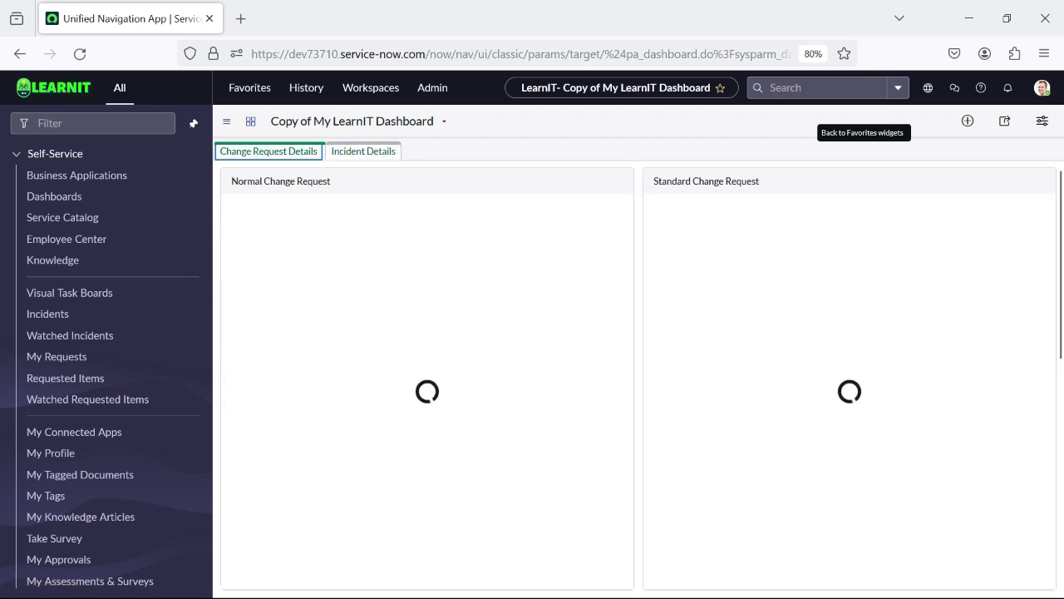
{"action": "left_click", "coordinate": [360, 150]}
Delete the dashboard Copy of My LearnIT Dashboard and confirm the deletion.
{"action": "left_click", "coordinate": [226, 120]}
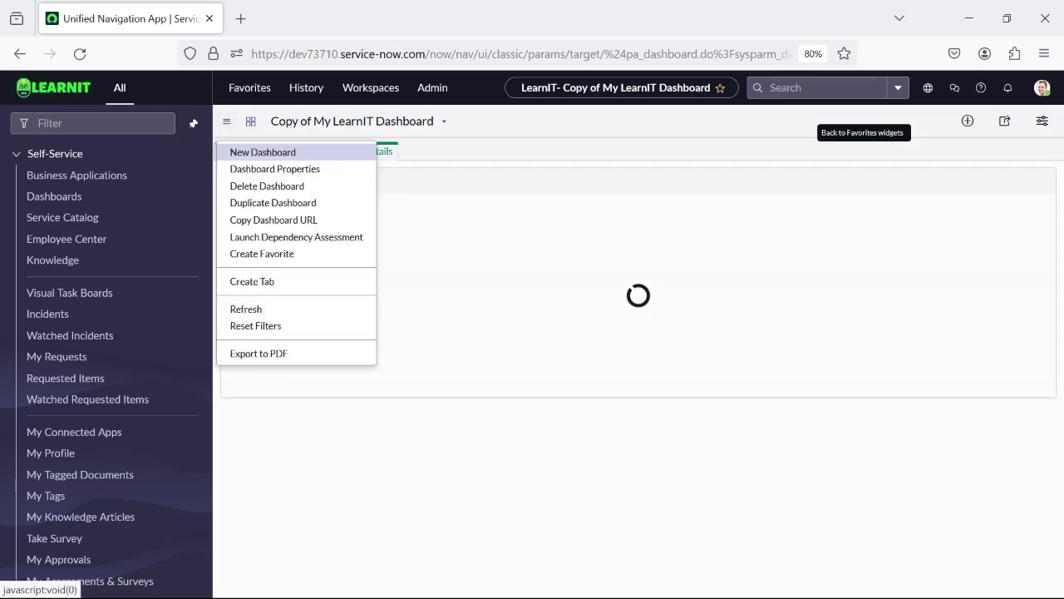
{"action": "left_click", "coordinate": [226, 121]}
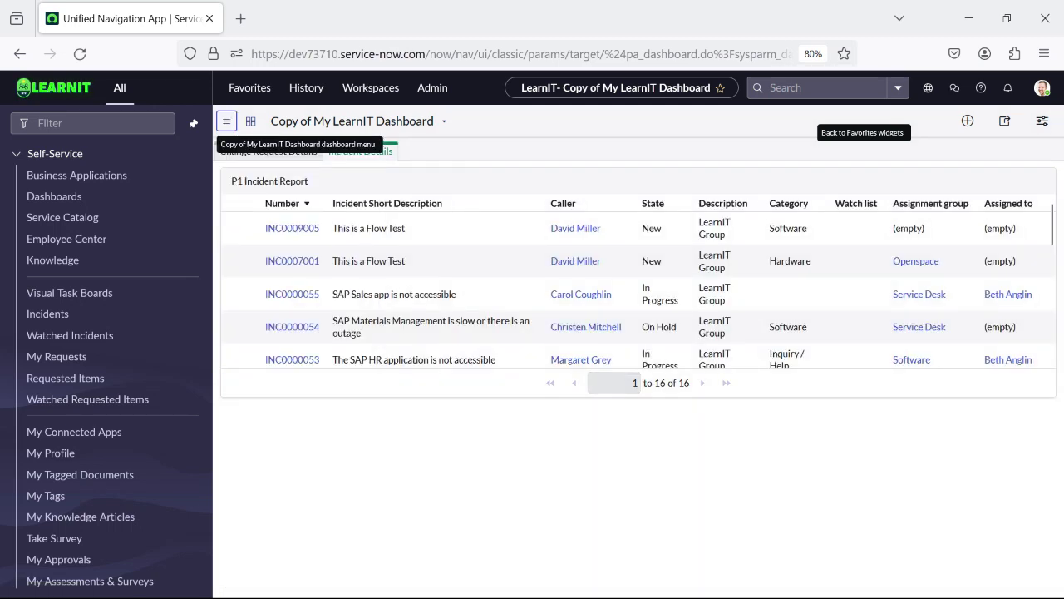
{"action": "left_click", "coordinate": [226, 120]}
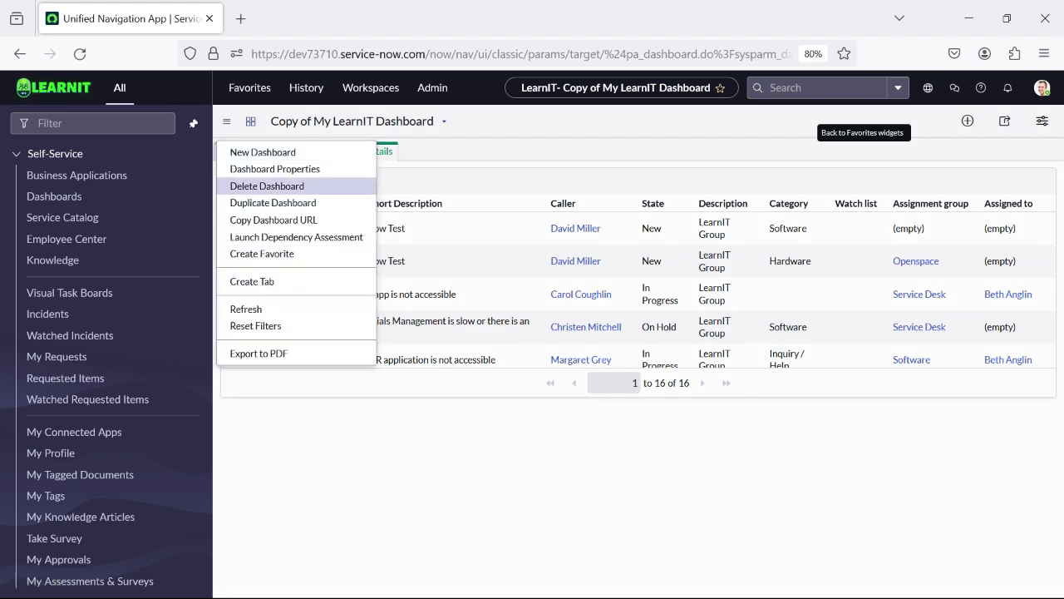
{"action": "left_click", "coordinate": [267, 186]}
{"action": "left_click", "coordinate": [684, 186]}
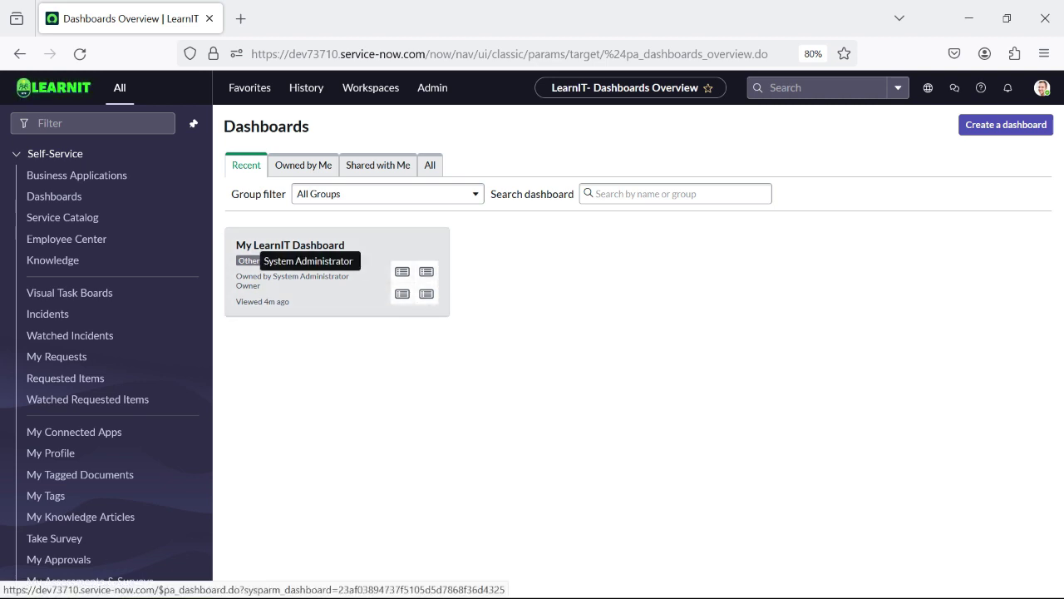
Open My LearnIT Dashboard from the dashboards overview and look through its Normal Change Request records.
{"action": "left_click", "coordinate": [309, 276]}
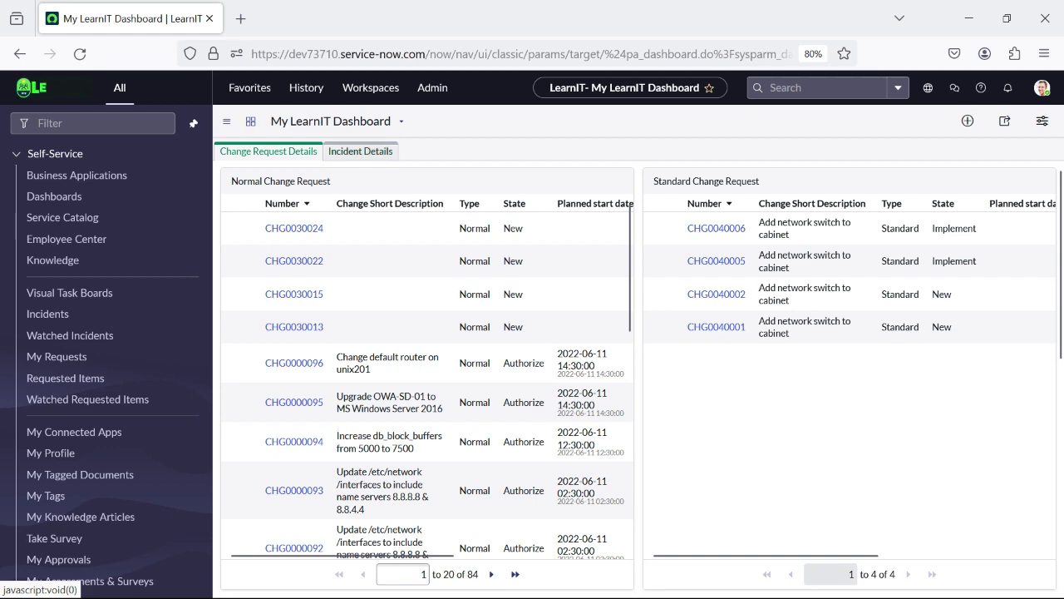
{"action": "scroll", "coordinate": [427, 332], "scroll_direction": "down", "scroll_amount": 3}
{"action": "scroll", "coordinate": [427, 332], "scroll_direction": "down", "scroll_amount": 4}
{"action": "scroll", "coordinate": [427, 333], "scroll_direction": "up", "scroll_amount": 5}
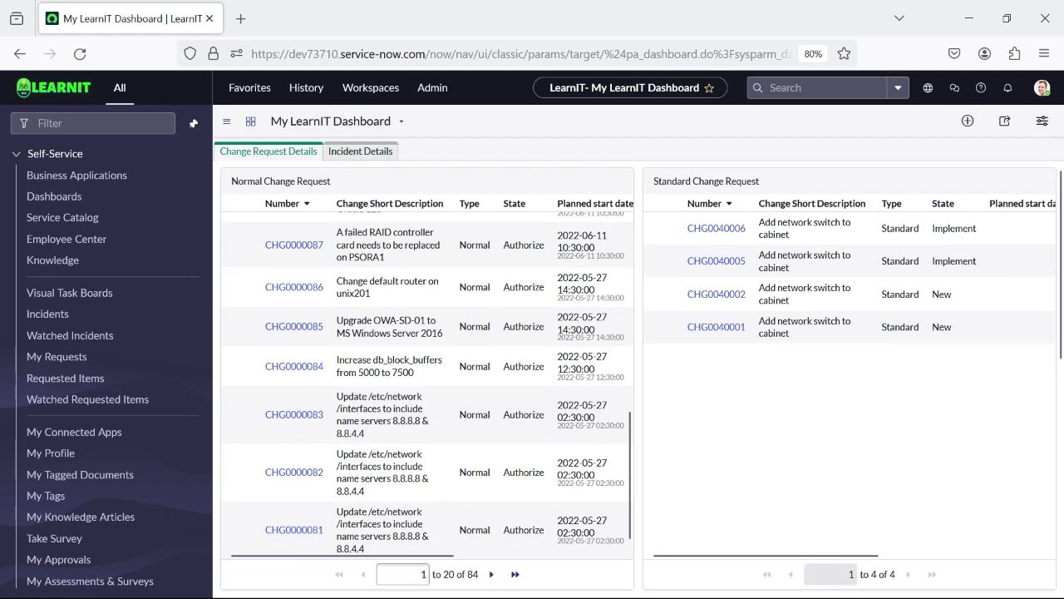
{"action": "scroll", "coordinate": [427, 374], "scroll_direction": "down", "scroll_amount": 5}
{"action": "scroll", "coordinate": [427, 374], "scroll_direction": "up", "scroll_amount": 5}
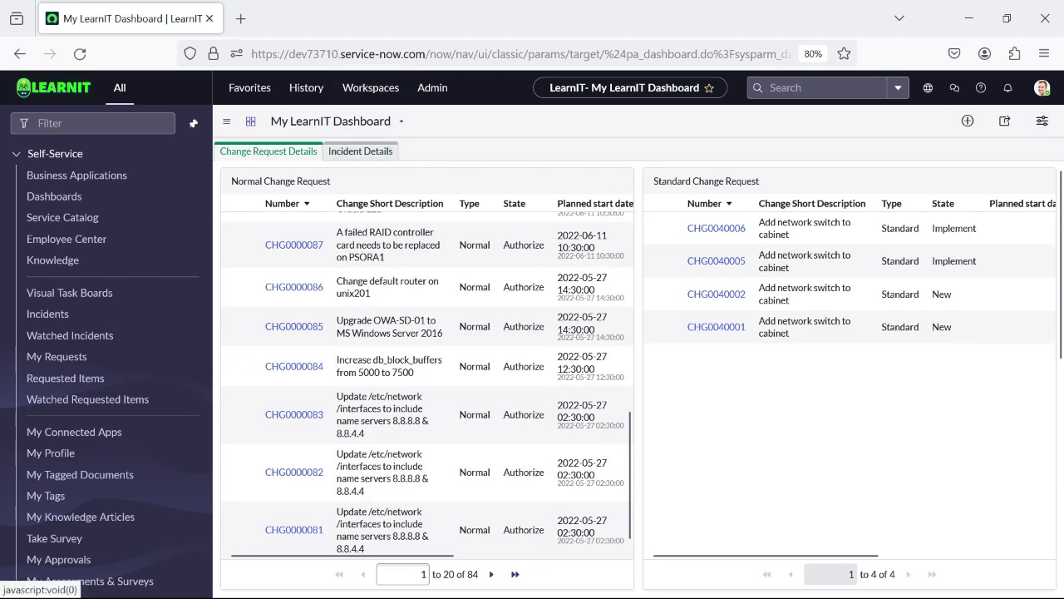
Check the recent dashboards, the available dashboard actions and the sharing options of My LearnIT Dashboard.
{"action": "left_click", "coordinate": [400, 121]}
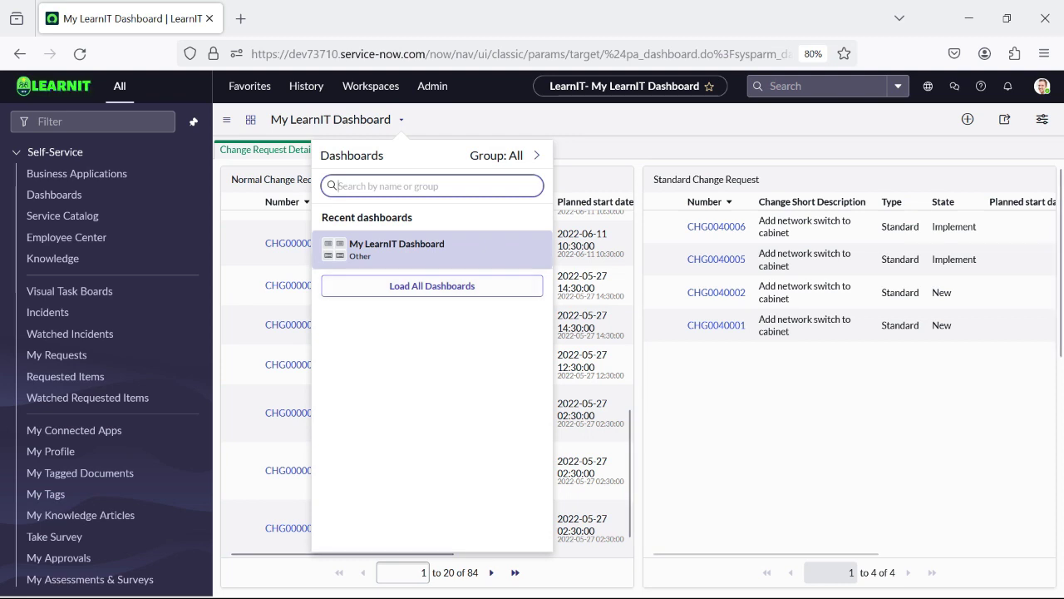
{"action": "key", "text": "Escape"}
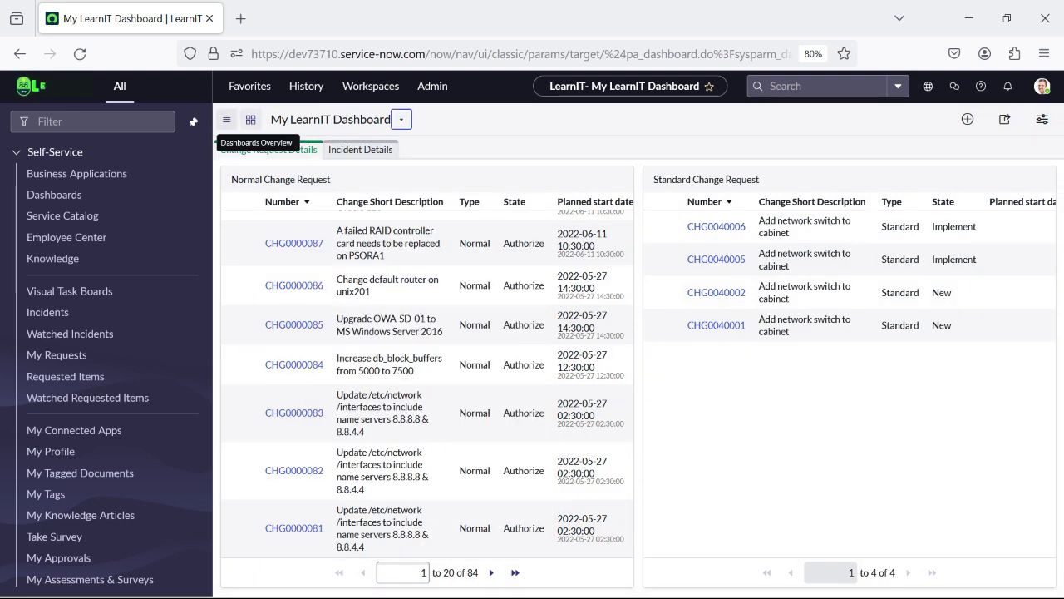
{"action": "left_click", "coordinate": [226, 119]}
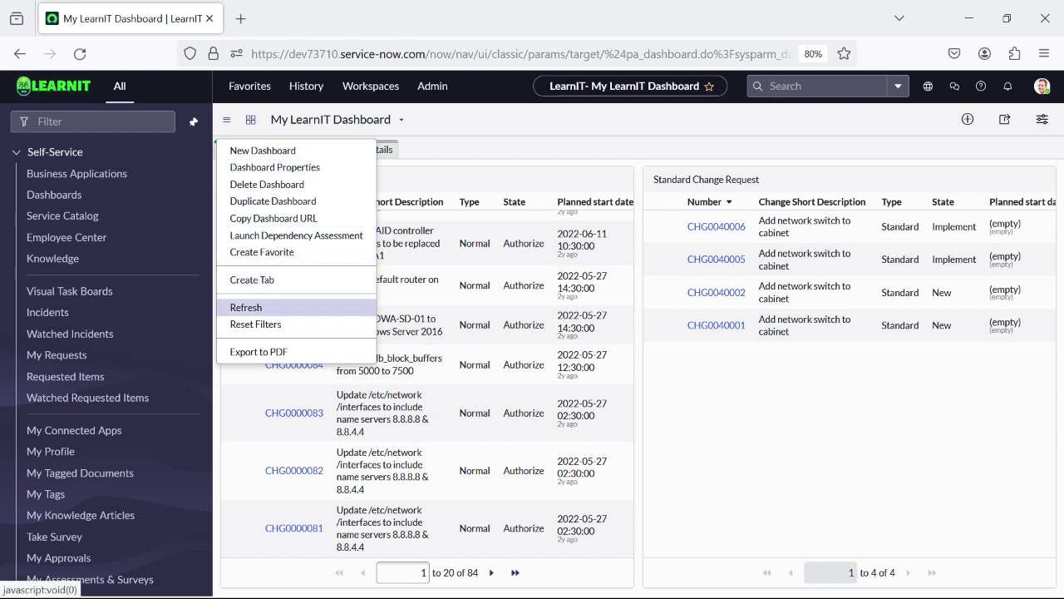
{"action": "key", "text": "Escape"}
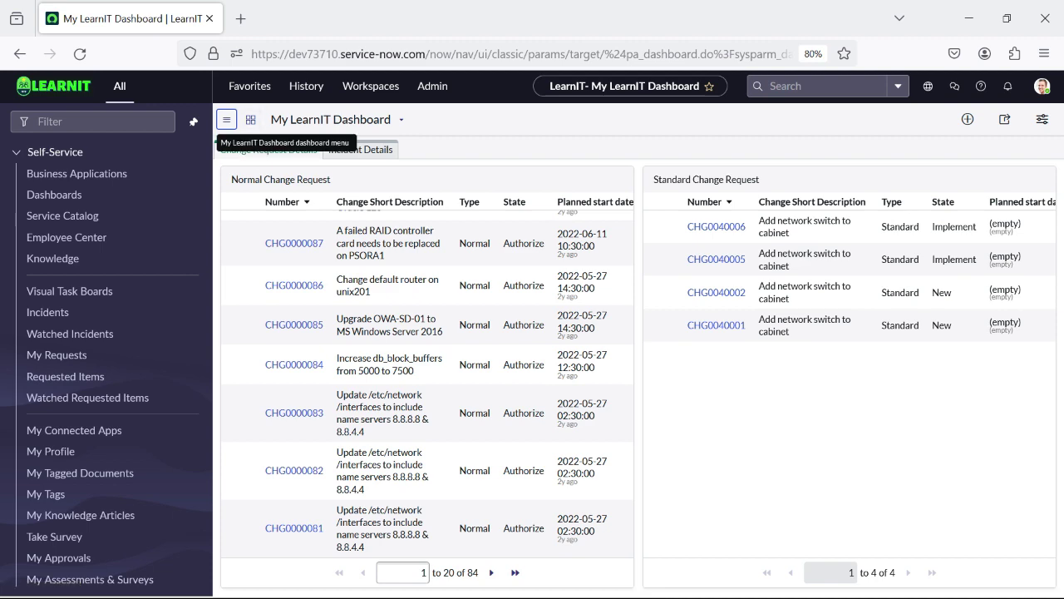
{"action": "left_click", "coordinate": [1004, 119]}
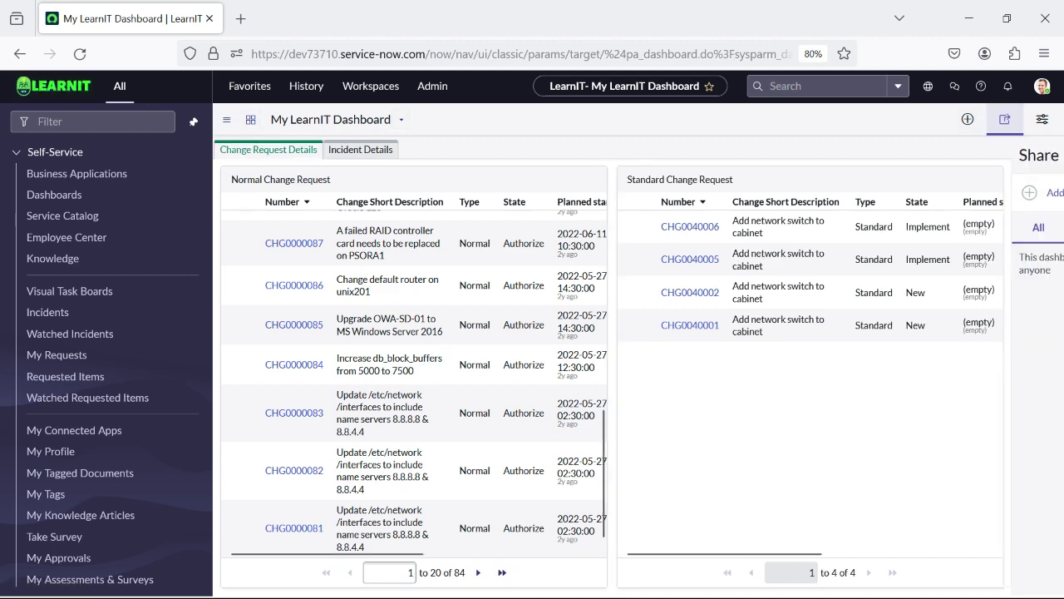
{"action": "left_click", "coordinate": [1004, 119]}
Examine the widget categories available for adding to the Change Request Details tab.
{"action": "left_click", "coordinate": [967, 119]}
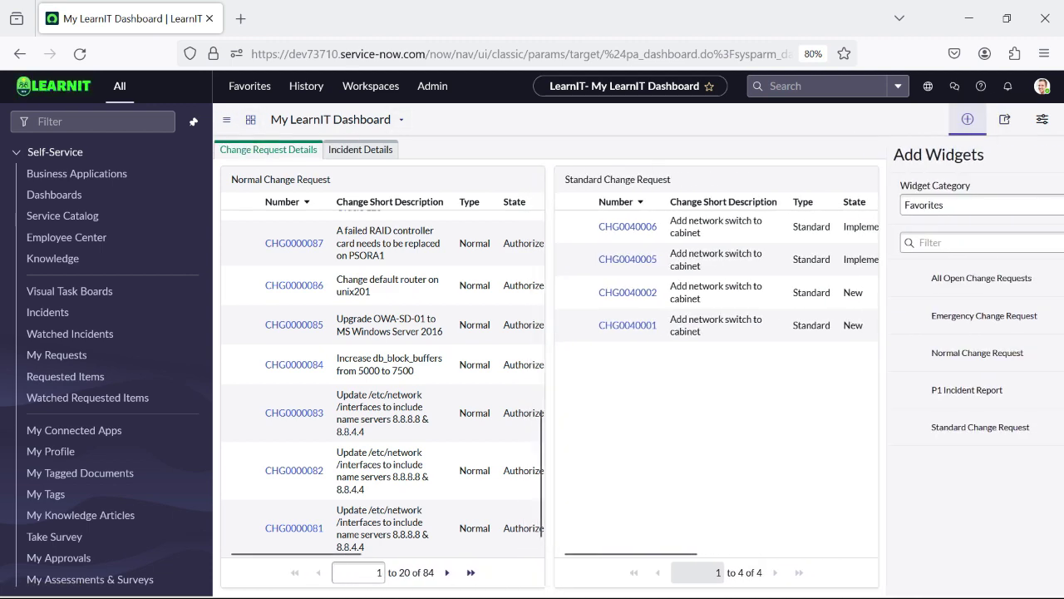
{"action": "left_click", "coordinate": [953, 204]}
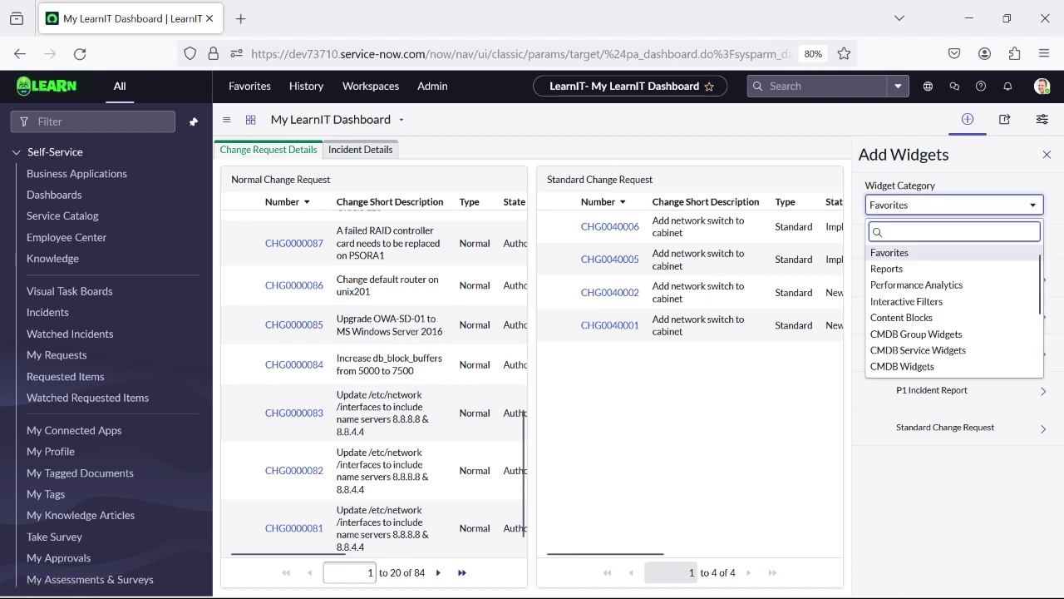
{"action": "scroll", "coordinate": [954, 308], "scroll_direction": "down", "scroll_amount": 1}
{"action": "scroll", "coordinate": [952, 287], "scroll_direction": "down", "scroll_amount": 1}
{"action": "scroll", "coordinate": [951, 286], "scroll_direction": "up", "scroll_amount": 2}
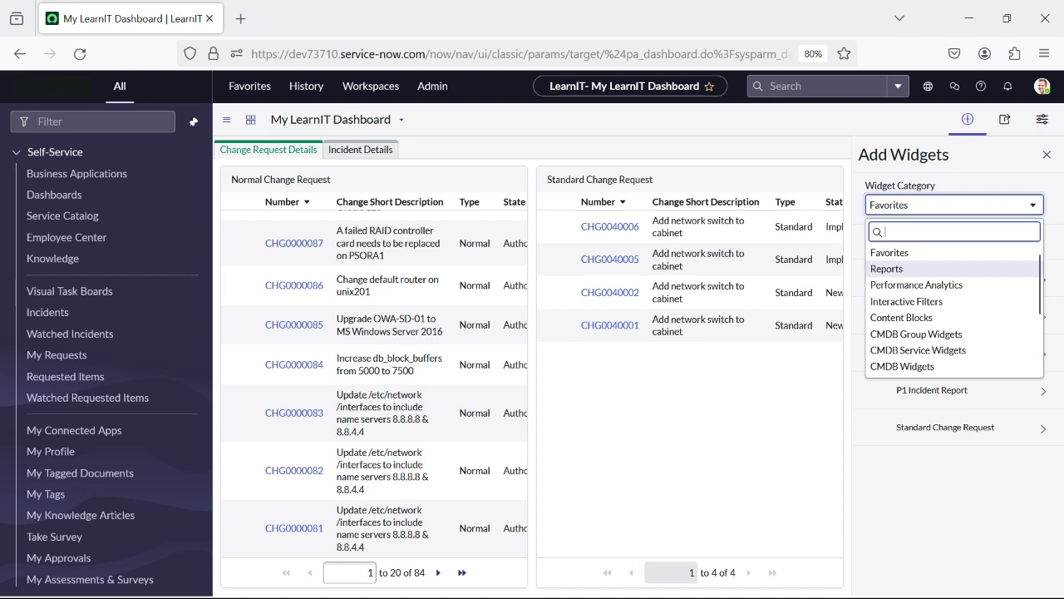
{"action": "scroll", "coordinate": [953, 301], "scroll_direction": "down", "scroll_amount": 2}
{"action": "scroll", "coordinate": [953, 301], "scroll_direction": "up", "scroll_amount": 2}
{"action": "scroll", "coordinate": [953, 301], "scroll_direction": "down", "scroll_amount": 1}
{"action": "scroll", "coordinate": [952, 299], "scroll_direction": "down", "scroll_amount": 2}
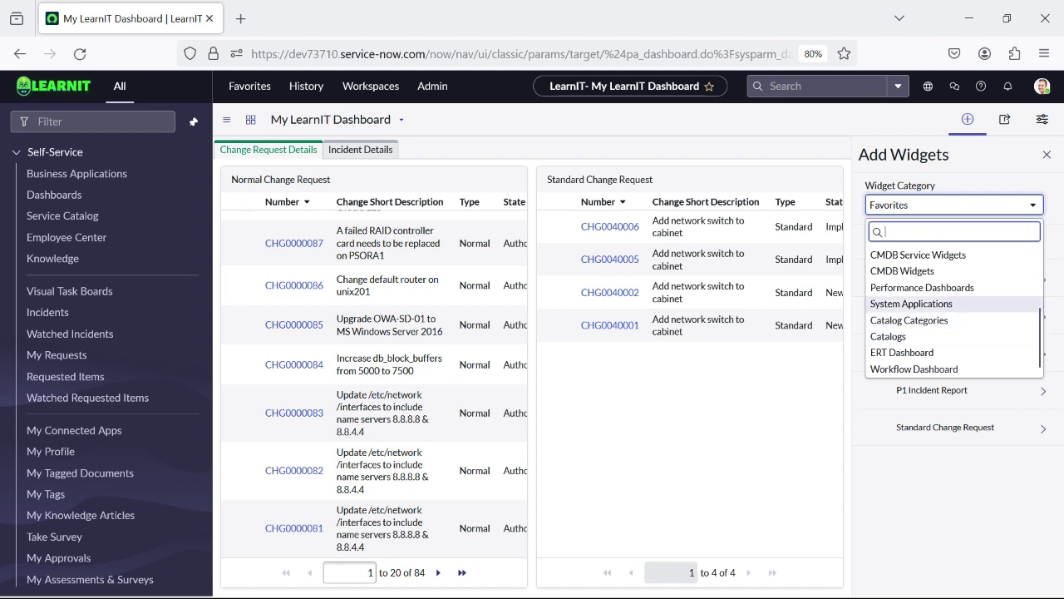
{"action": "scroll", "coordinate": [952, 303], "scroll_direction": "up", "scroll_amount": 3}
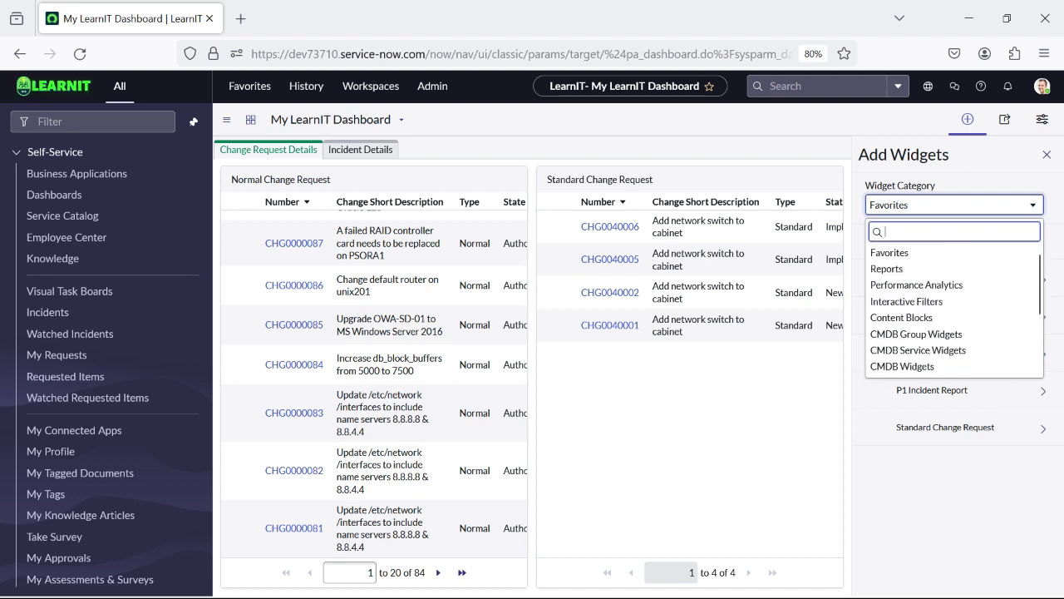
Examine the widgets offered in the Performance Analytics, Interactive Filters and Content Blocks categories.
{"action": "left_click", "coordinate": [917, 284]}
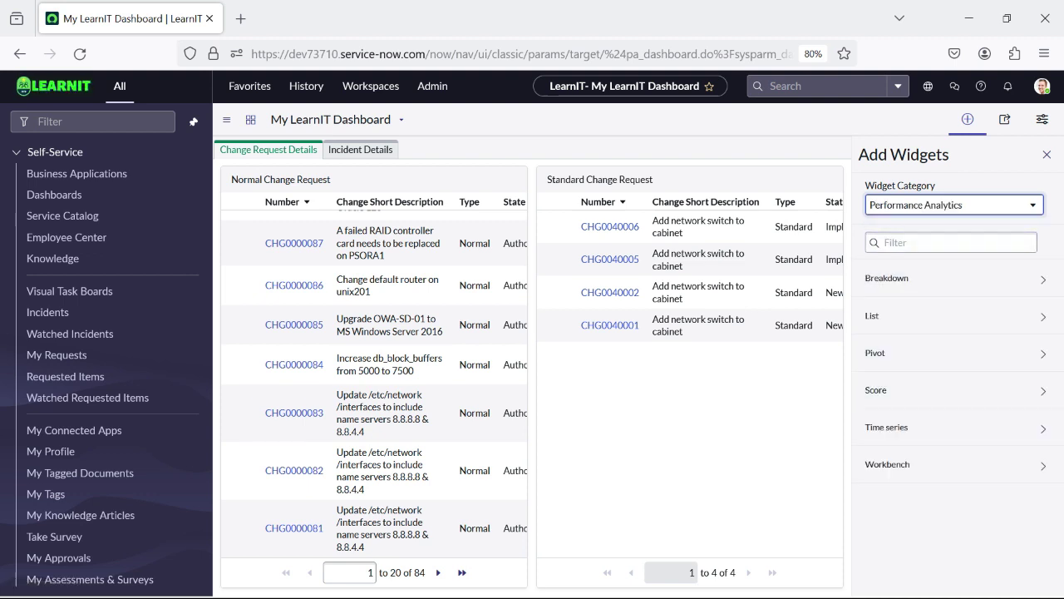
{"action": "left_click", "coordinate": [947, 205]}
{"action": "left_click", "coordinate": [906, 301]}
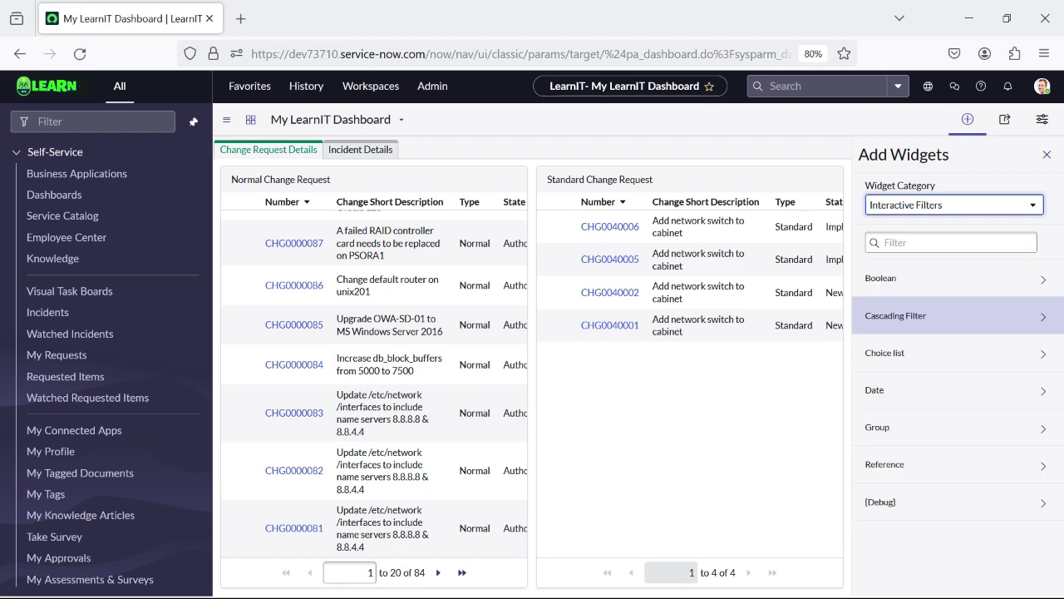
{"action": "scroll", "coordinate": [582, 283], "scroll_direction": "down", "scroll_amount": 3}
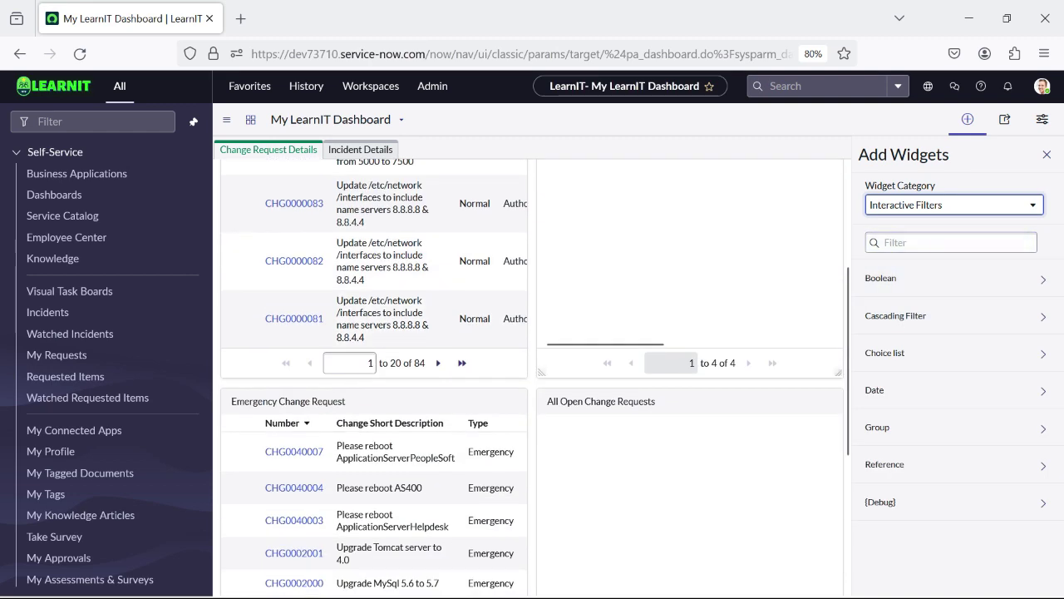
{"action": "scroll", "coordinate": [582, 283], "scroll_direction": "up", "scroll_amount": 3}
{"action": "left_click", "coordinate": [948, 204]}
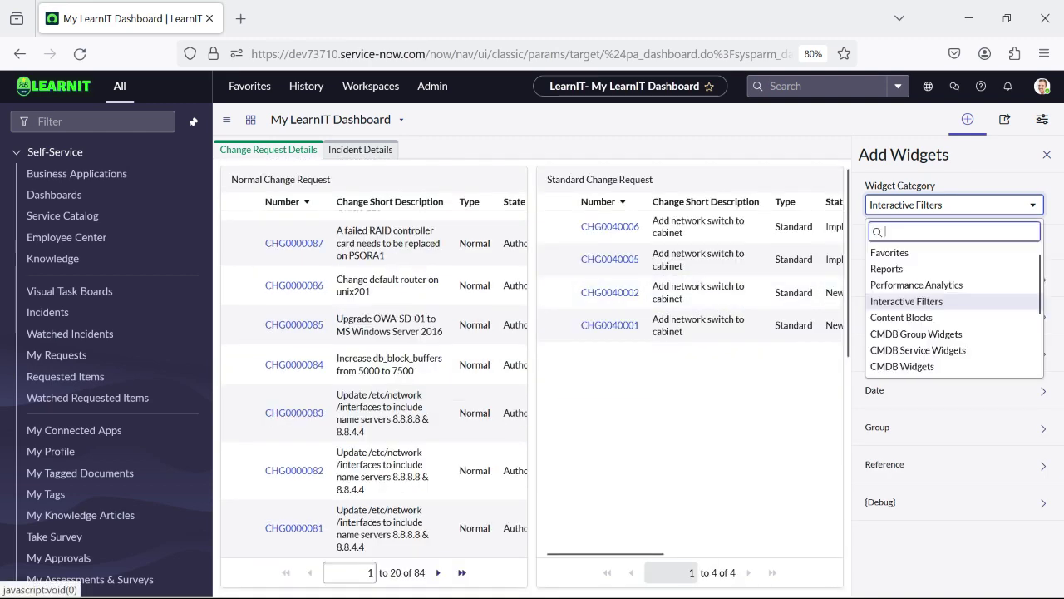
{"action": "key", "text": "Down"}
{"action": "key", "text": "Return"}
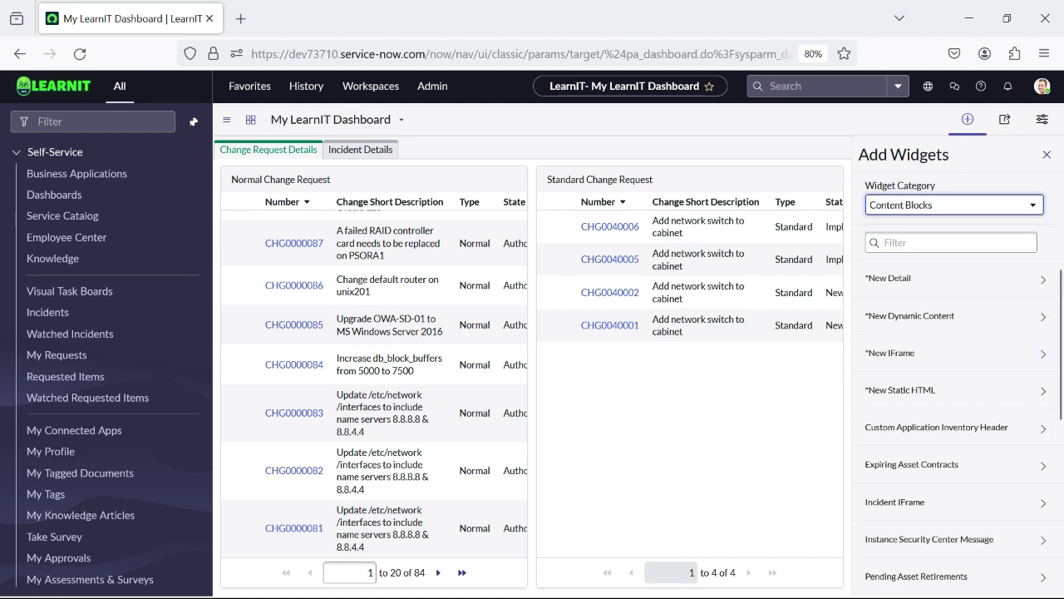
{"action": "scroll", "coordinate": [954, 427], "scroll_direction": "down", "scroll_amount": 5}
{"action": "scroll", "coordinate": [955, 427], "scroll_direction": "up", "scroll_amount": 5}
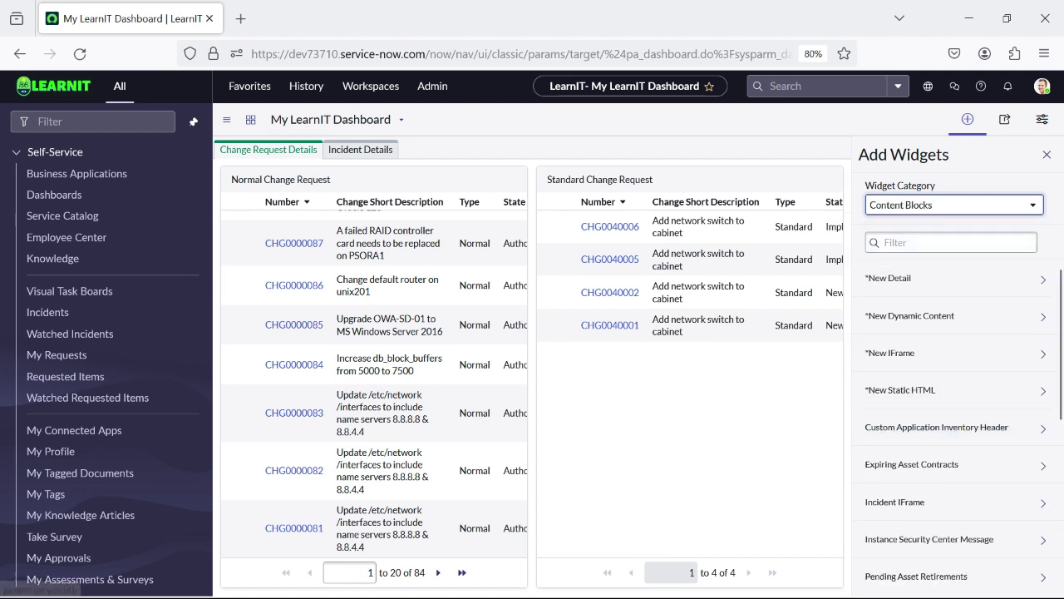
Look through the widgets in the Reports category and close Add Widgets without adding any.
{"action": "left_click", "coordinate": [953, 204]}
{"action": "key", "text": "Up"}
{"action": "key", "text": "Up"}
{"action": "key", "text": "Up"}
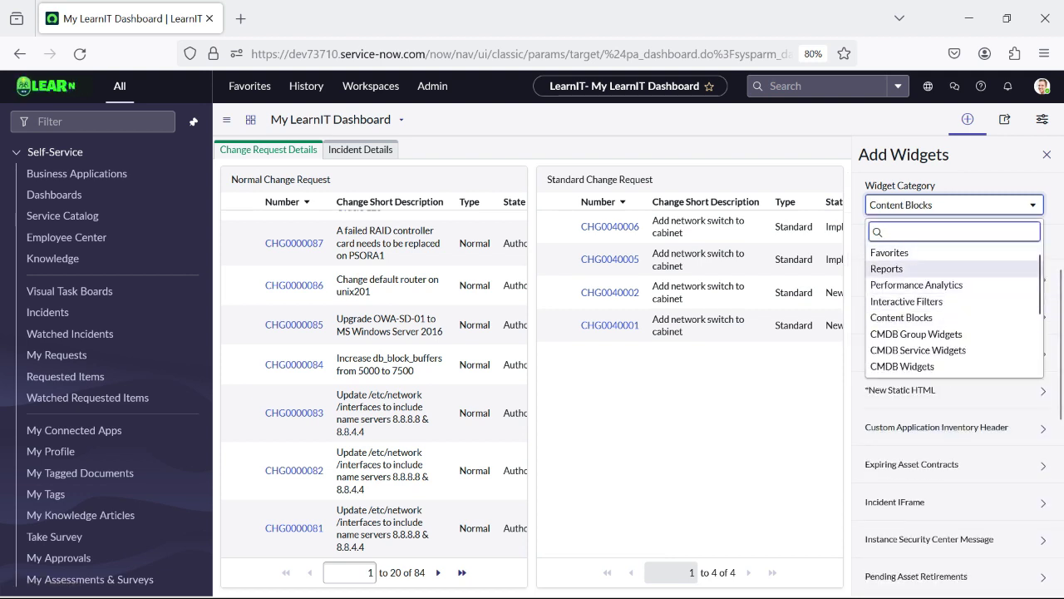
{"action": "key", "text": "Return"}
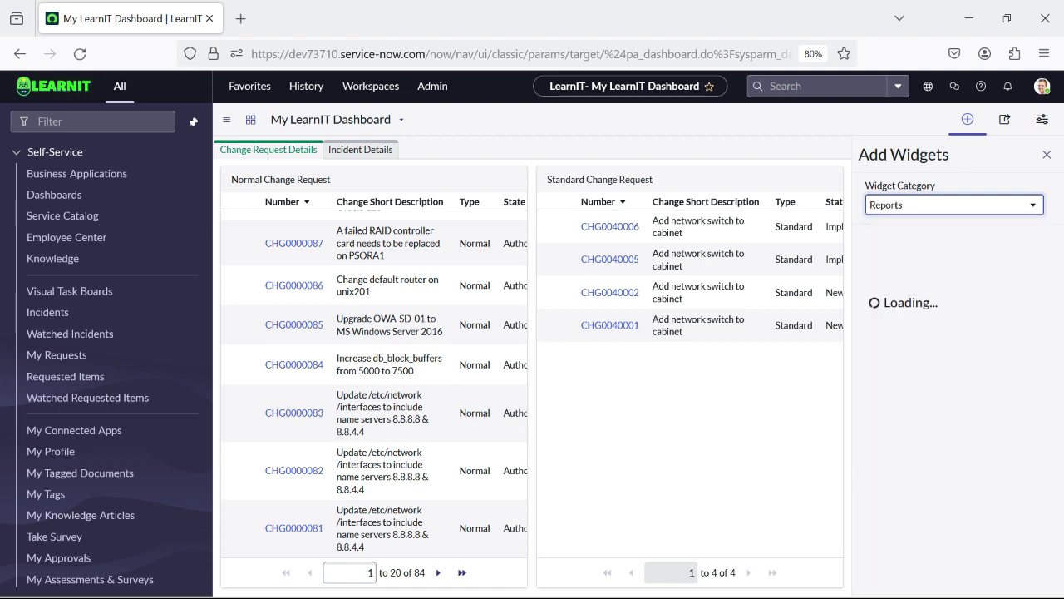
{"action": "scroll", "coordinate": [956, 374], "scroll_direction": "down", "scroll_amount": 10}
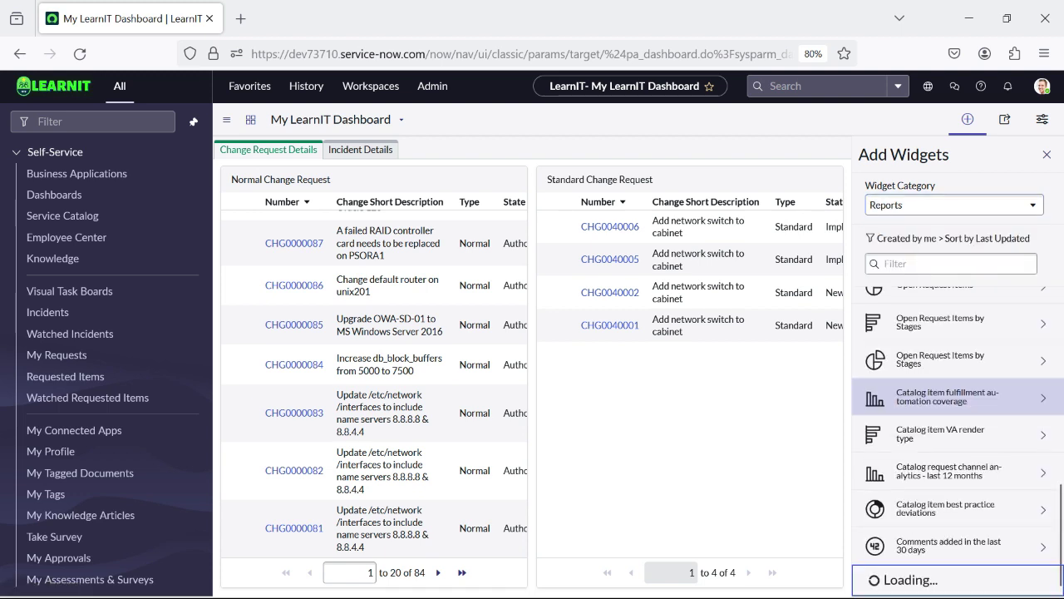
{"action": "scroll", "coordinate": [956, 416], "scroll_direction": "down", "scroll_amount": 10}
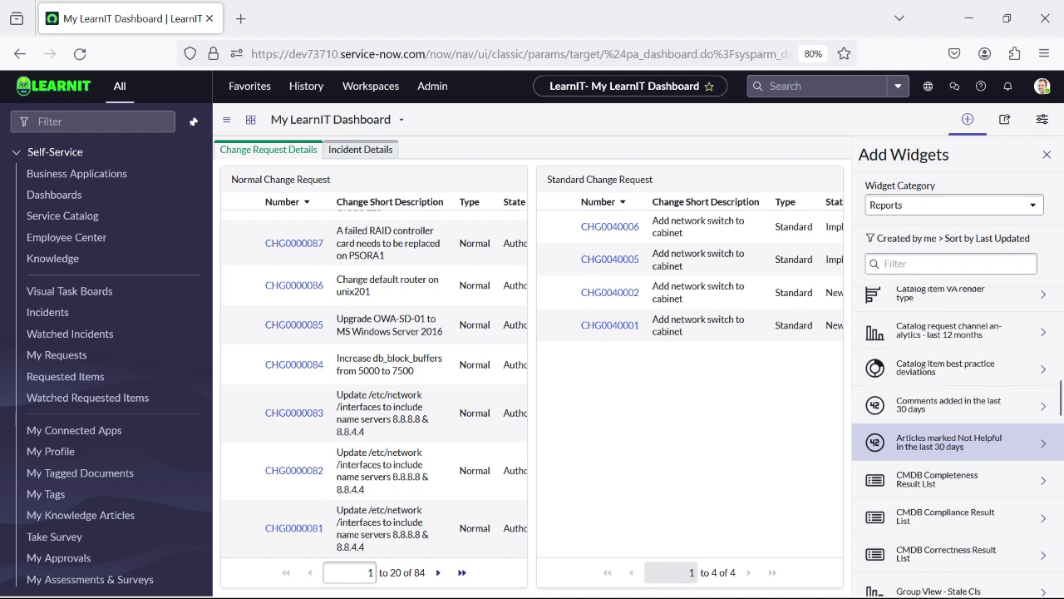
{"action": "scroll", "coordinate": [956, 466], "scroll_direction": "up", "scroll_amount": 5}
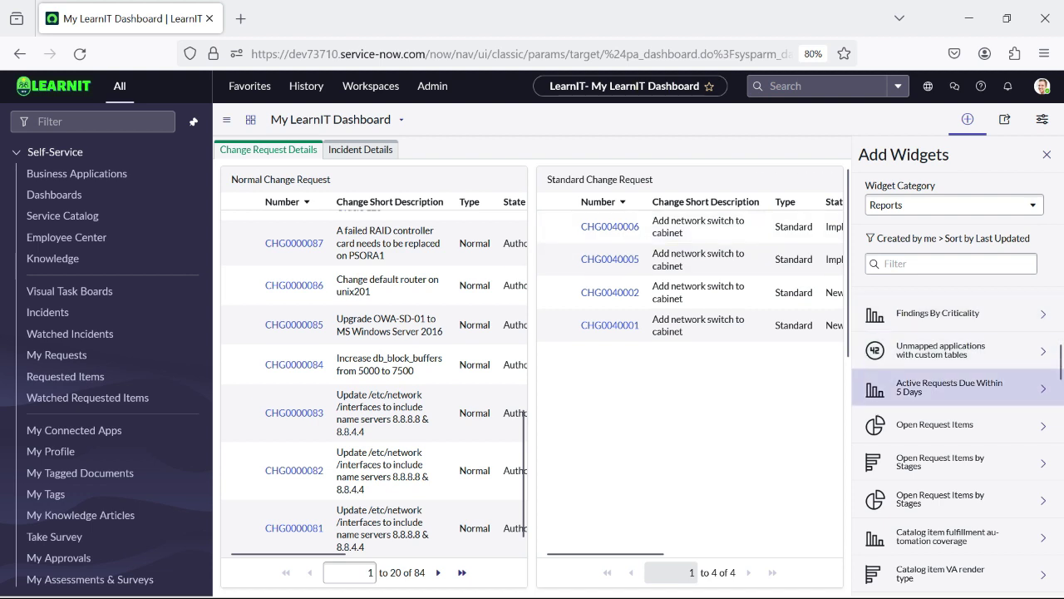
{"action": "scroll", "coordinate": [956, 391], "scroll_direction": "up", "scroll_amount": 5}
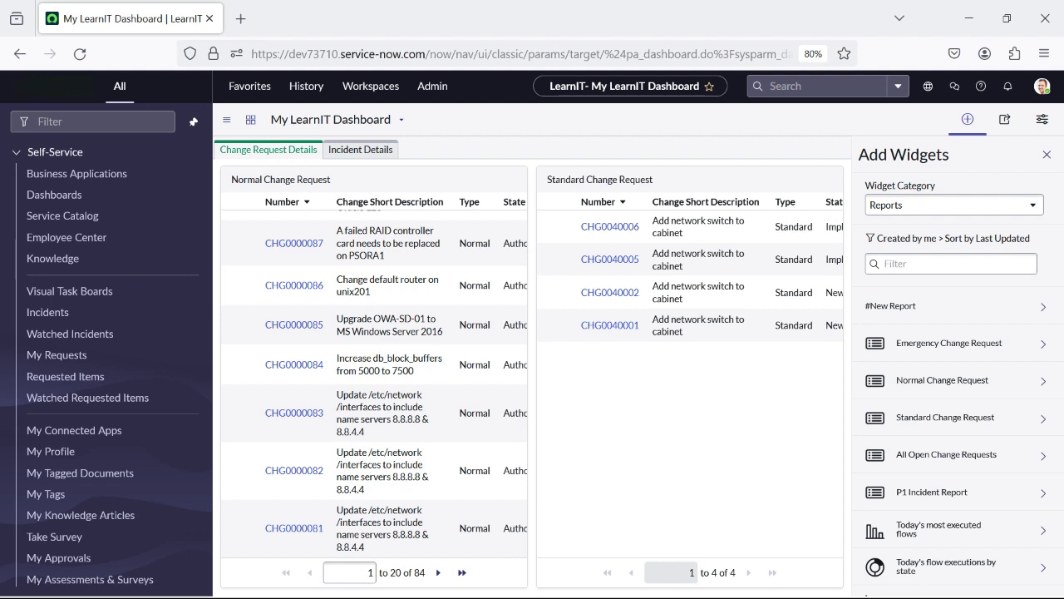
{"action": "left_click", "coordinate": [966, 119]}
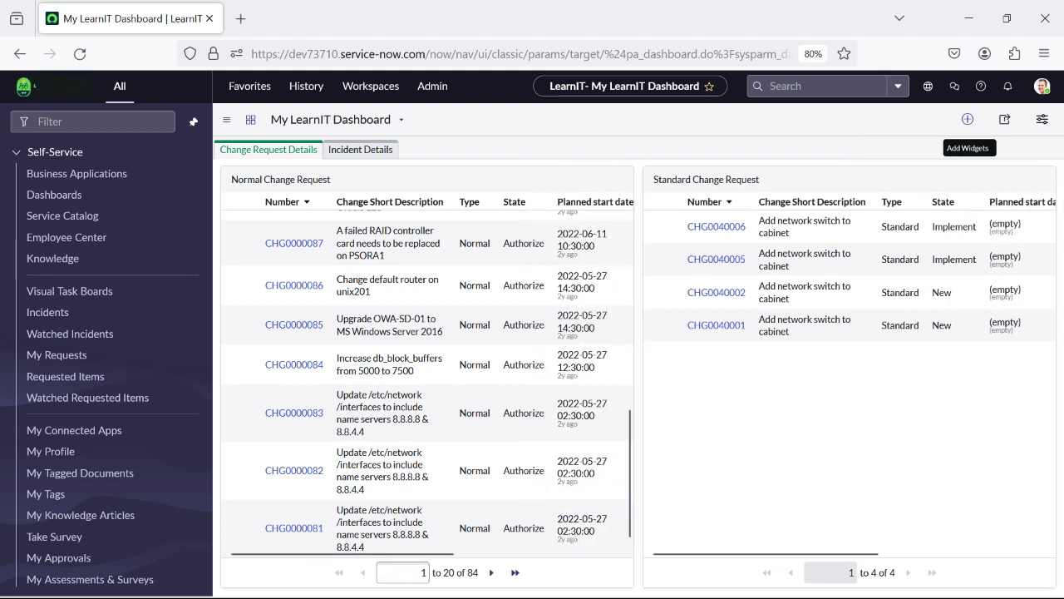